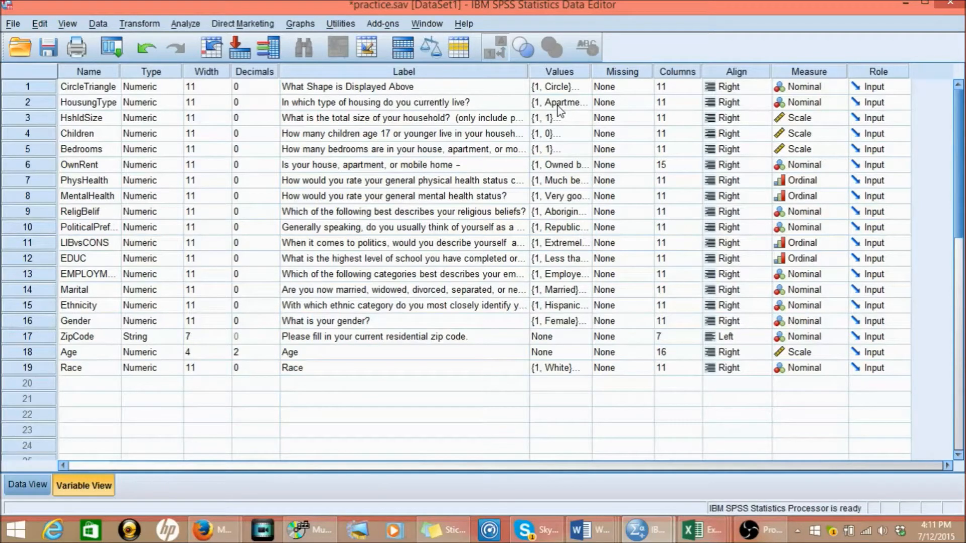
- Review the full list of value labels for the HousungType variable and close it
{"action": "left_click", "coordinate": [583, 107]}
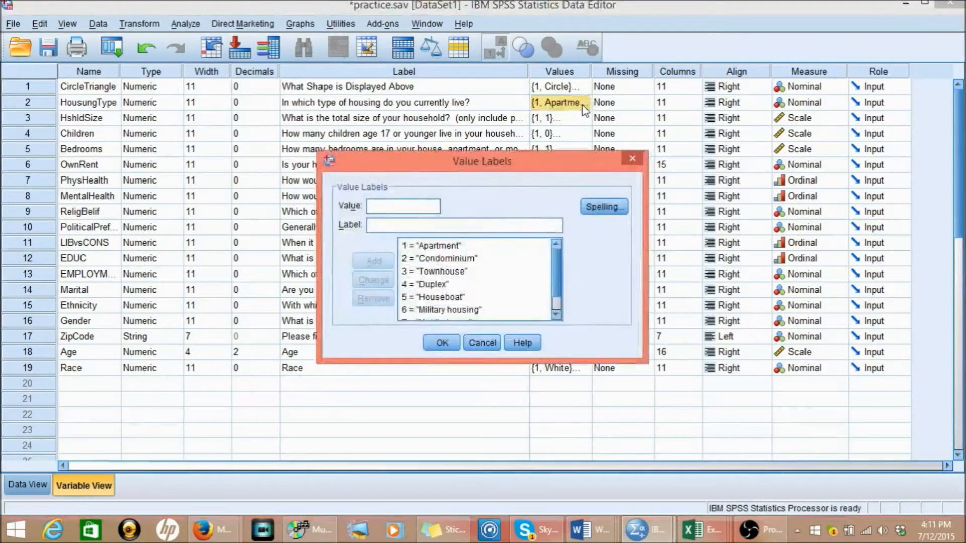
{"action": "left_click", "coordinate": [557, 316]}
{"action": "left_click", "coordinate": [556, 315]}
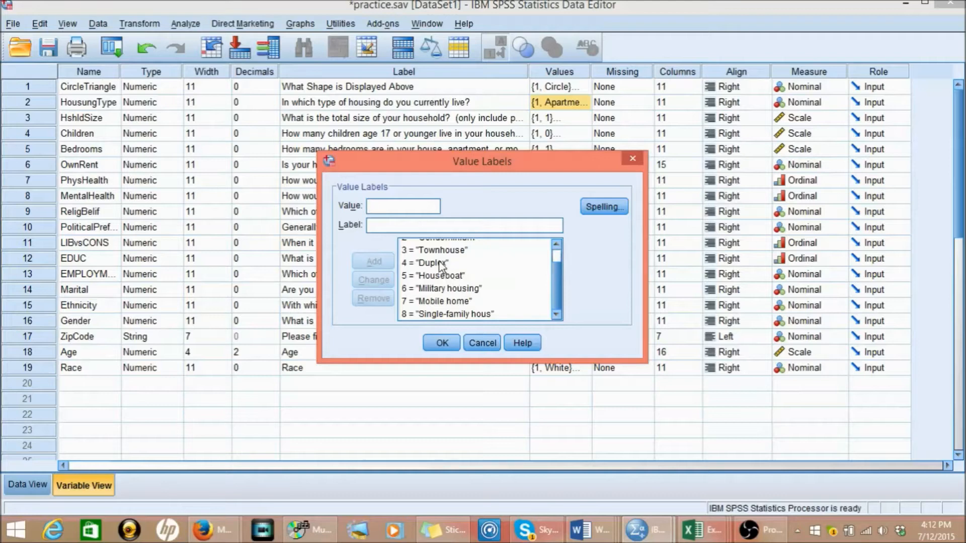
{"action": "left_click", "coordinate": [557, 245]}
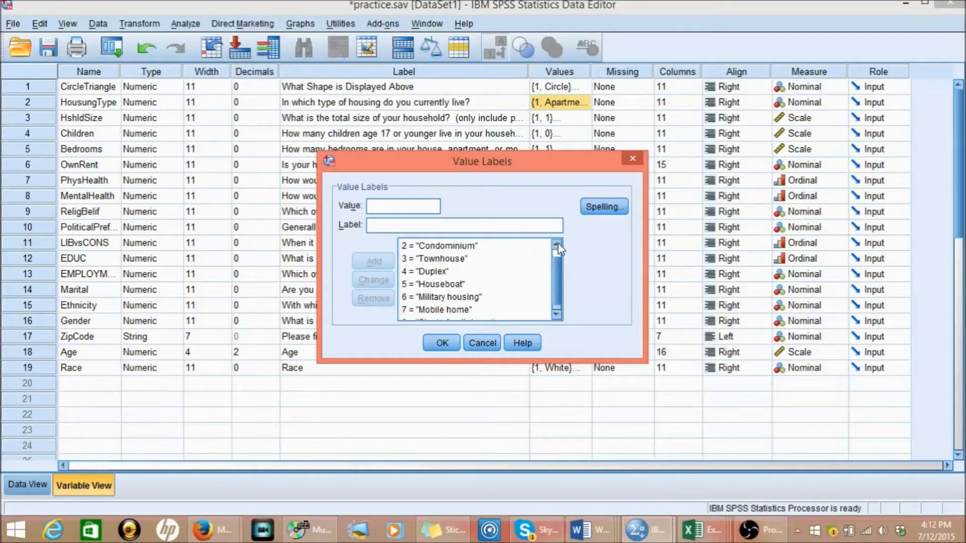
{"action": "left_click", "coordinate": [557, 245]}
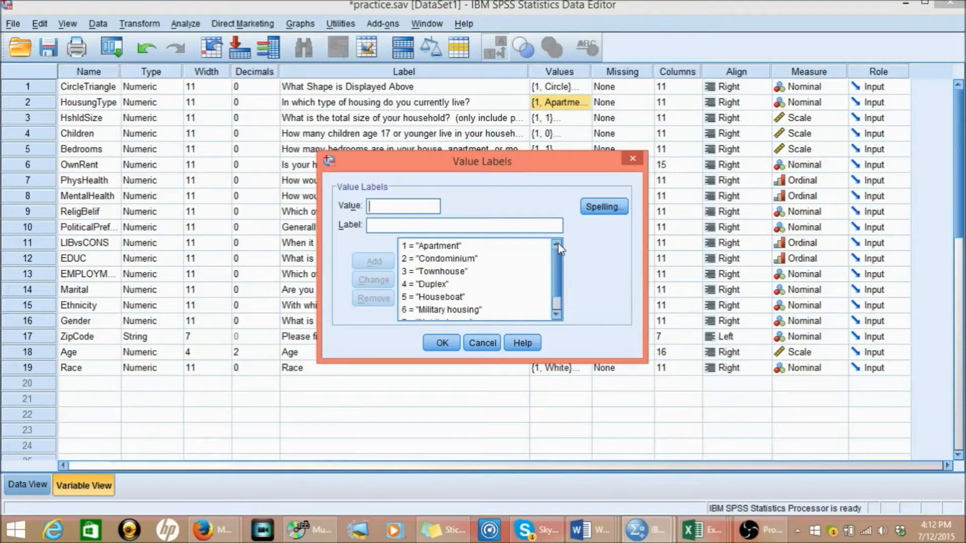
{"action": "left_click", "coordinate": [442, 301]}
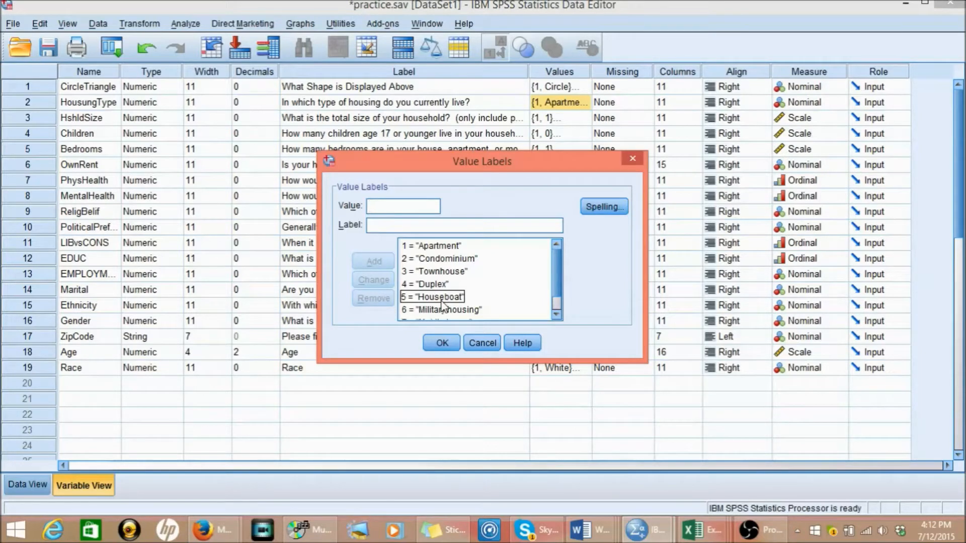
{"action": "left_click", "coordinate": [547, 310]}
{"action": "left_click", "coordinate": [557, 316]}
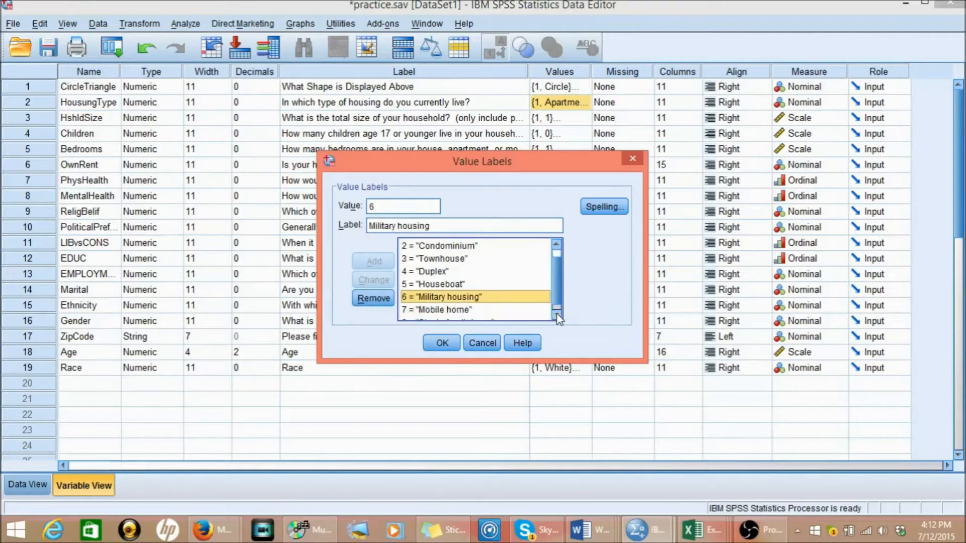
{"action": "left_click", "coordinate": [556, 316]}
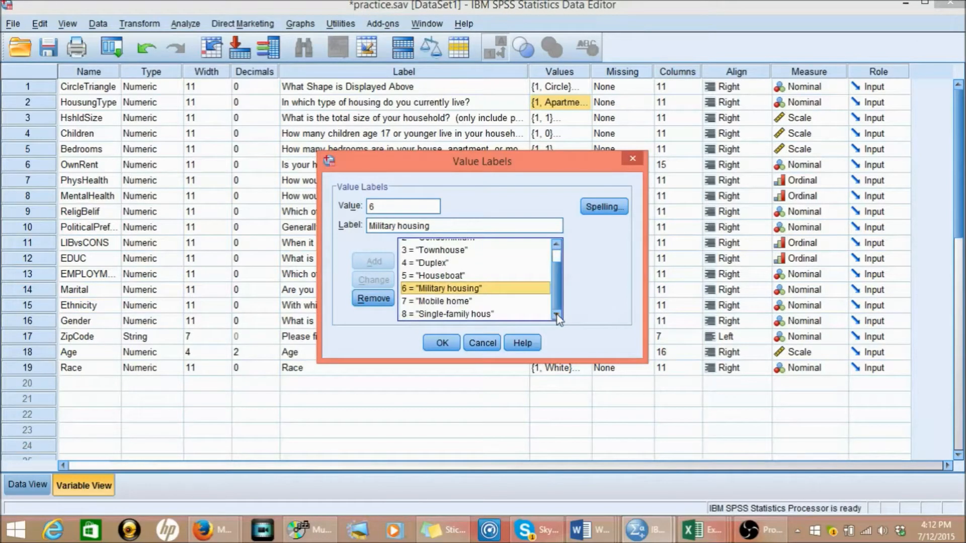
{"action": "left_click", "coordinate": [443, 344]}
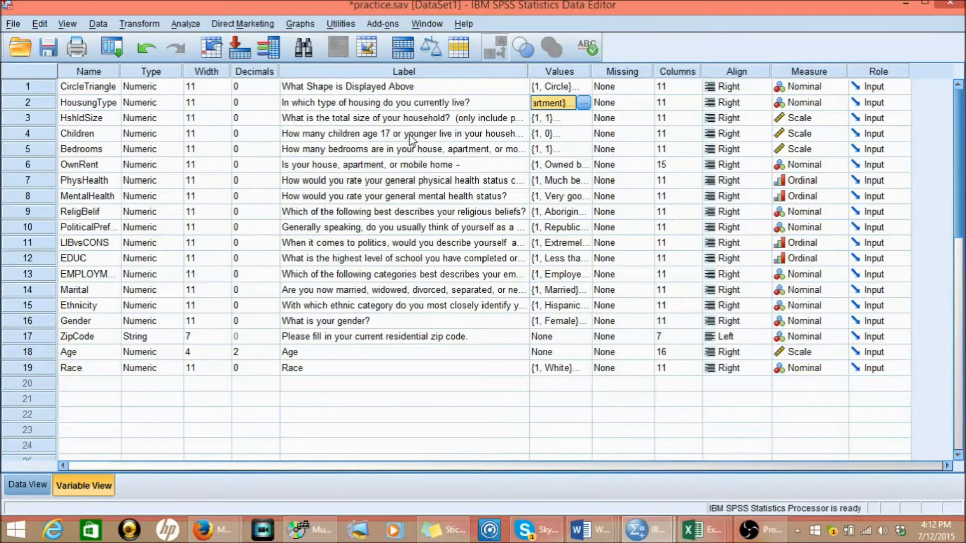
- Examine how the codes for the Children variable map to their labels, from the first code through the last
{"action": "left_click", "coordinate": [584, 134]}
{"action": "left_click", "coordinate": [585, 134]}
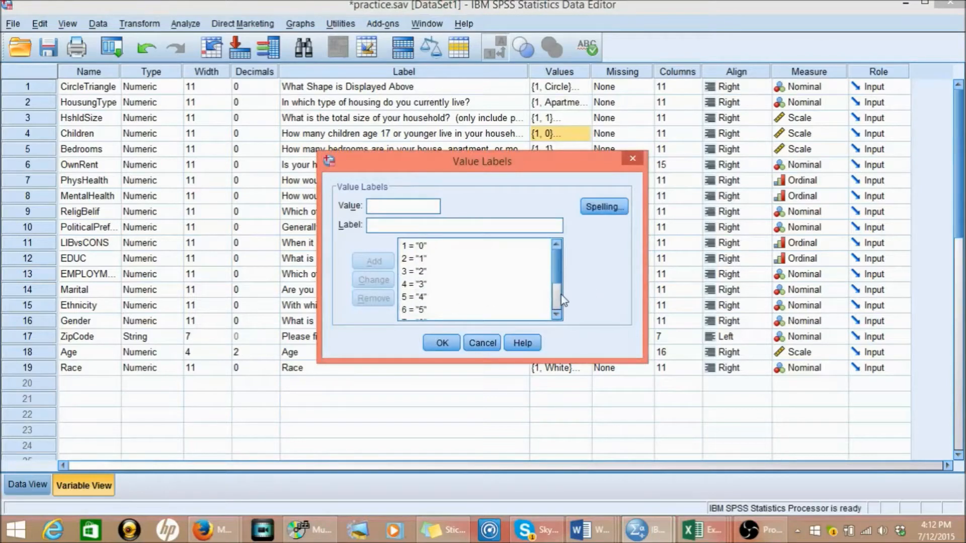
{"action": "left_click", "coordinate": [408, 248]}
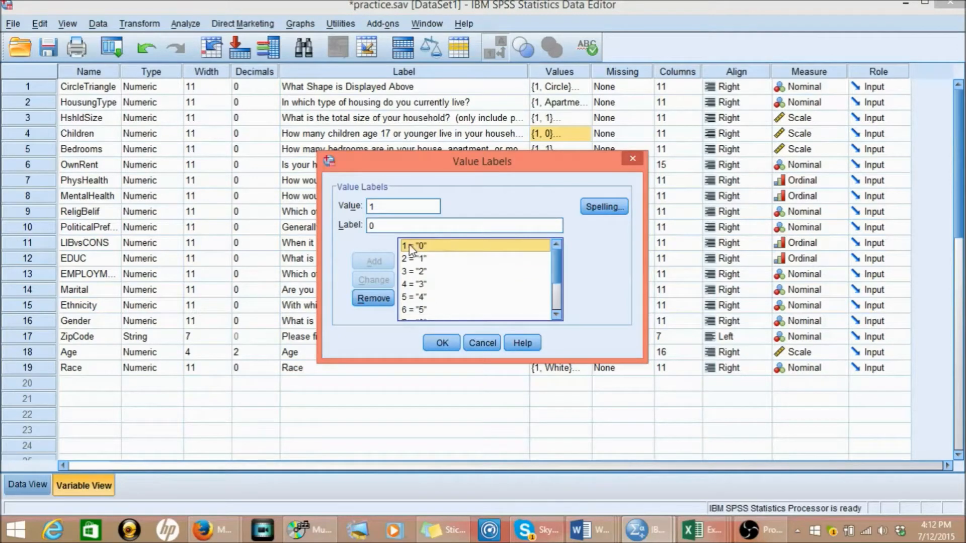
{"action": "left_click", "coordinate": [409, 248]}
{"action": "left_click", "coordinate": [474, 258]}
{"action": "left_click", "coordinate": [559, 305]}
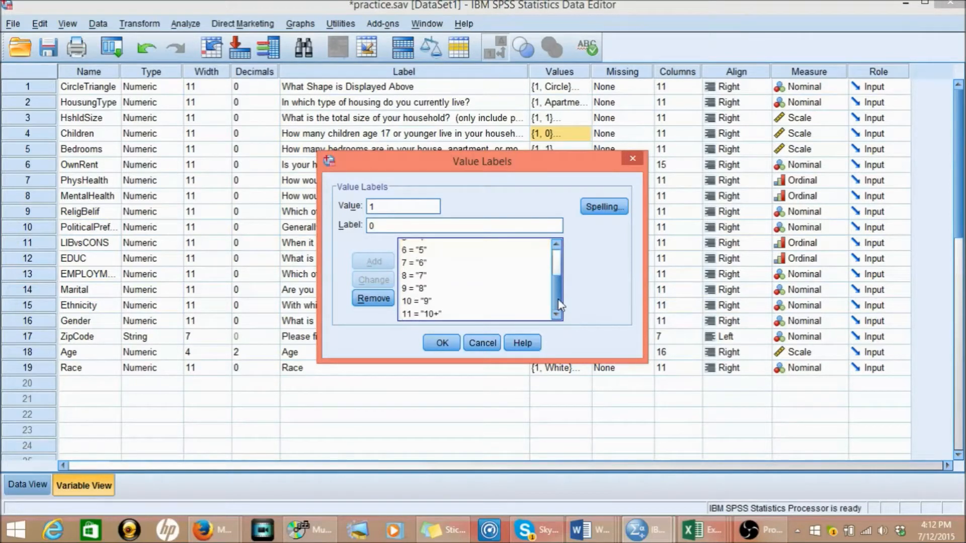
{"action": "left_click", "coordinate": [436, 314]}
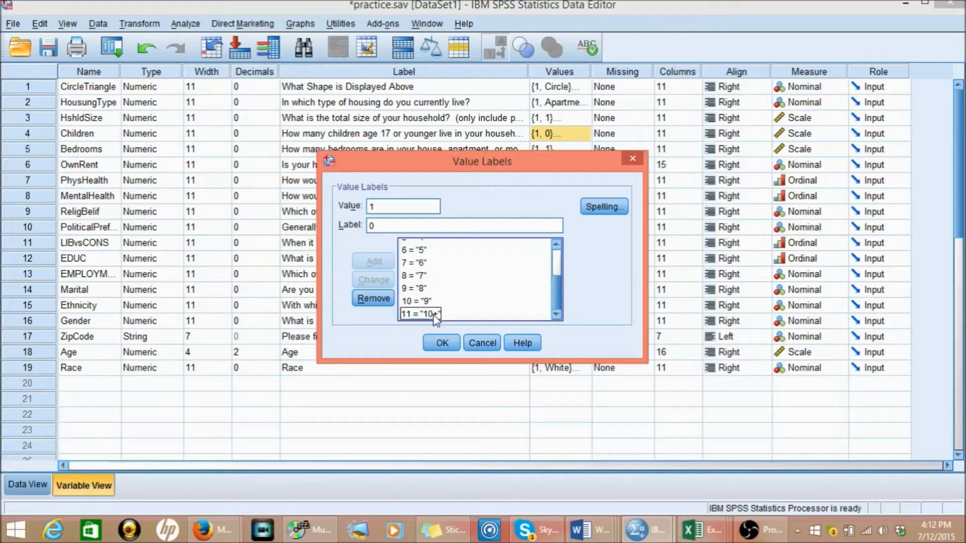
{"action": "left_click", "coordinate": [557, 264]}
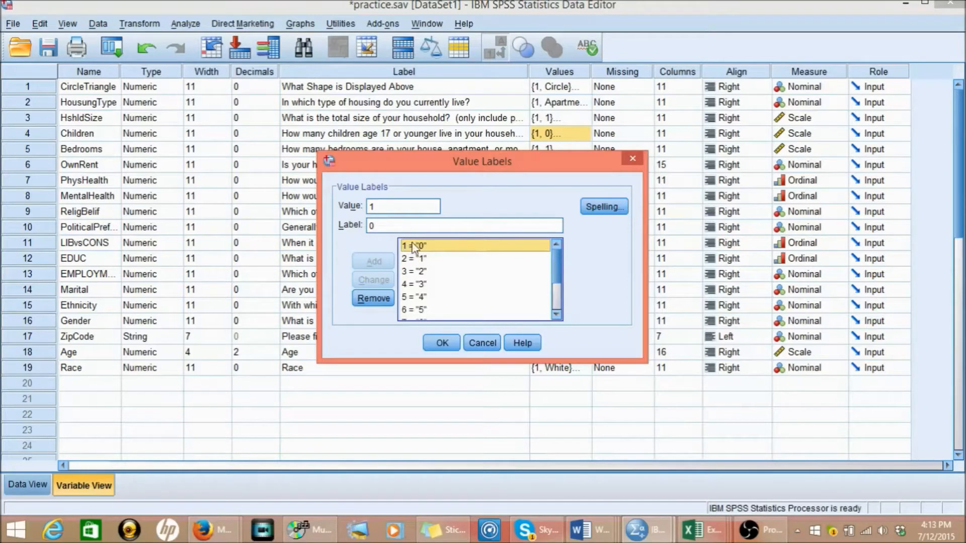
{"action": "left_click", "coordinate": [632, 162]}
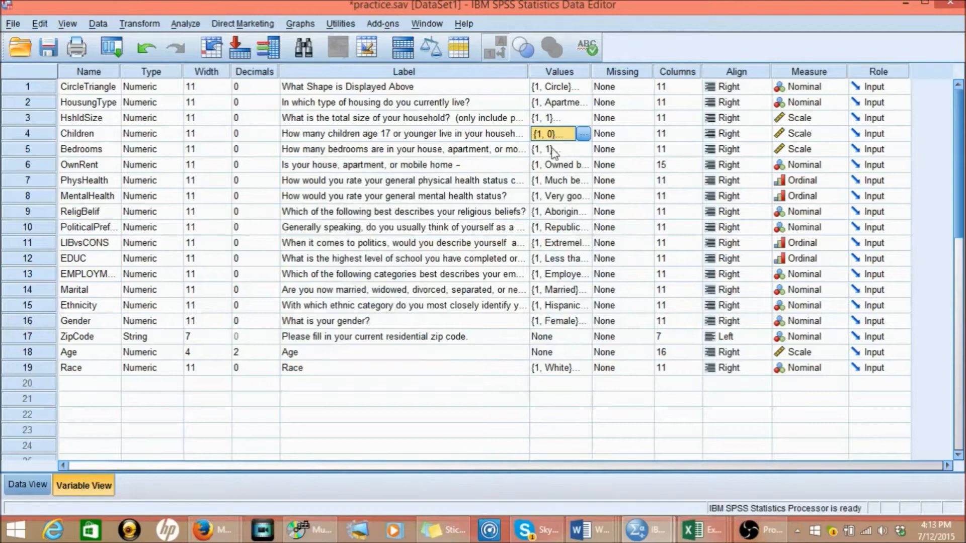
- Check the value labels defined for the Bedrooms variable and close them
{"action": "left_click", "coordinate": [520, 153]}
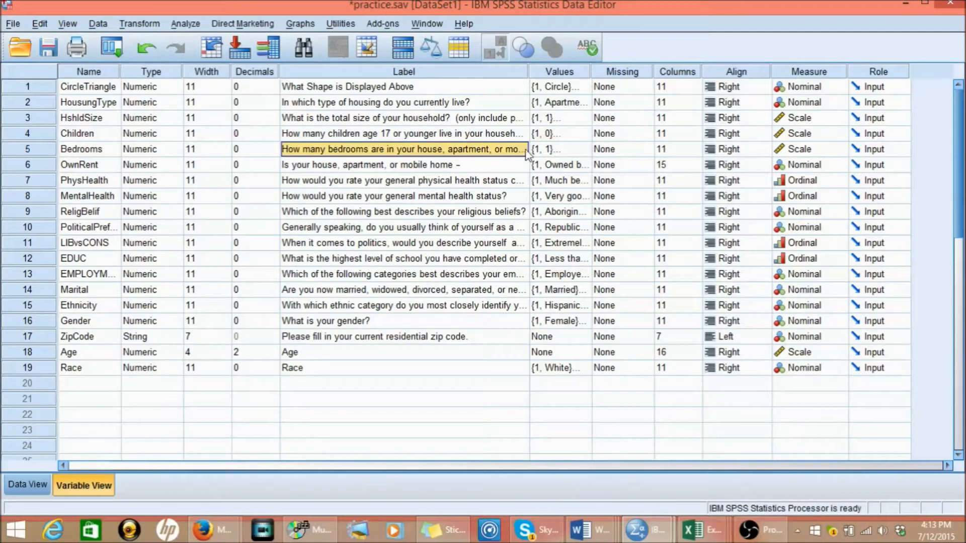
{"action": "left_click", "coordinate": [558, 150]}
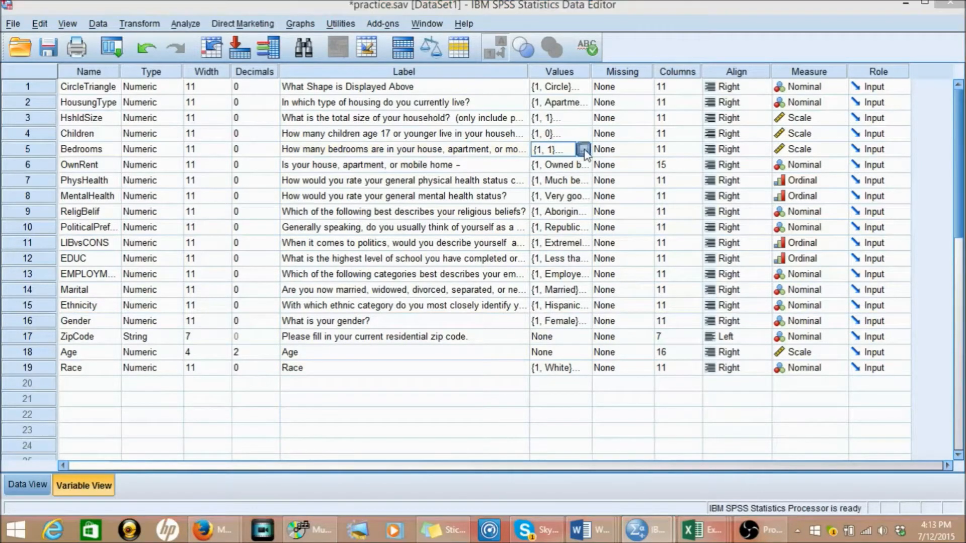
{"action": "left_click", "coordinate": [583, 149]}
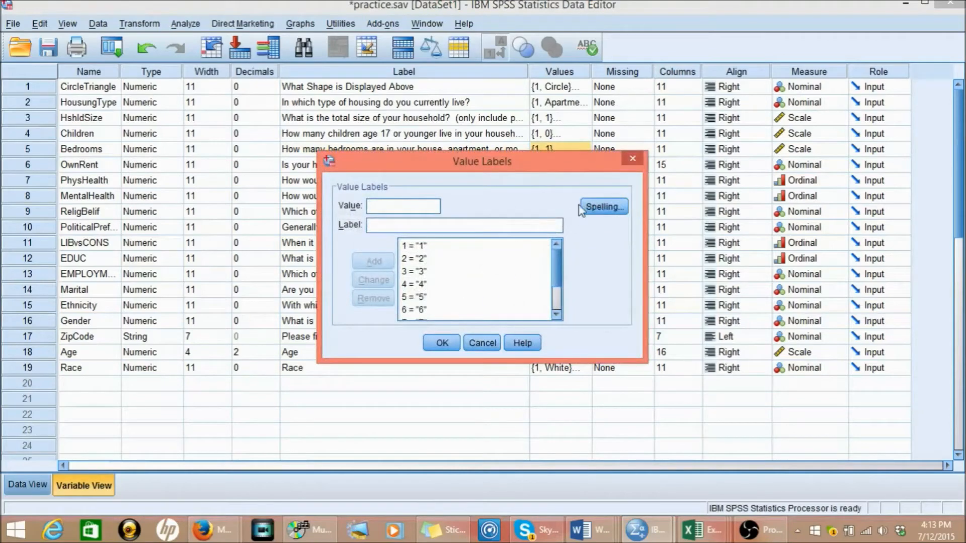
{"action": "left_click", "coordinate": [632, 159]}
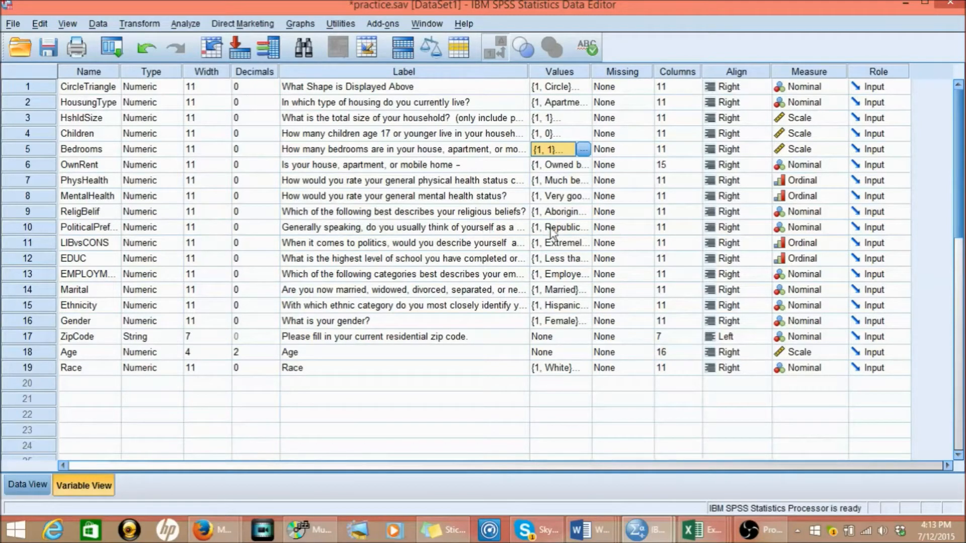
- Read through the entire list of religious belief value labels for the ReligBelif variable and close it
{"action": "left_click", "coordinate": [578, 214]}
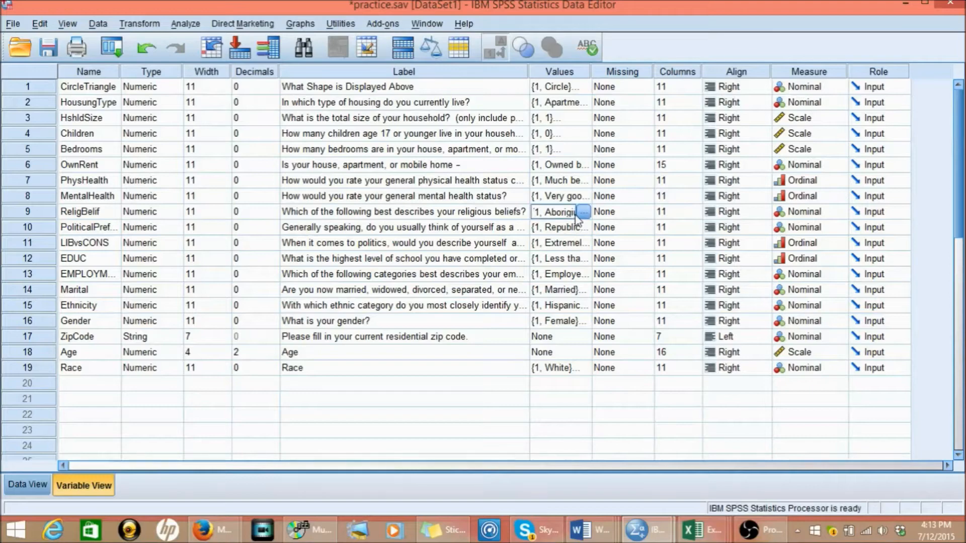
{"action": "left_click", "coordinate": [584, 213]}
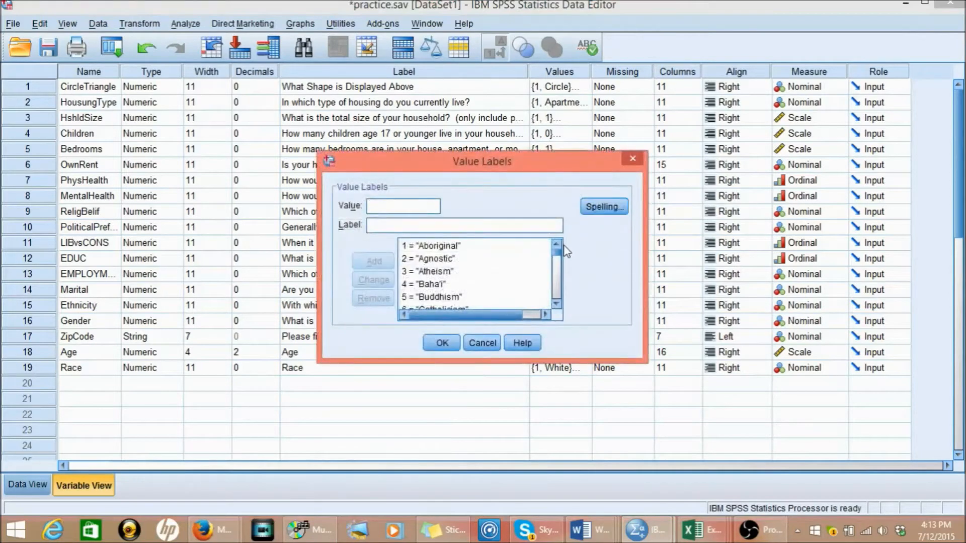
{"action": "left_click", "coordinate": [557, 276]}
{"action": "left_click", "coordinate": [556, 276]}
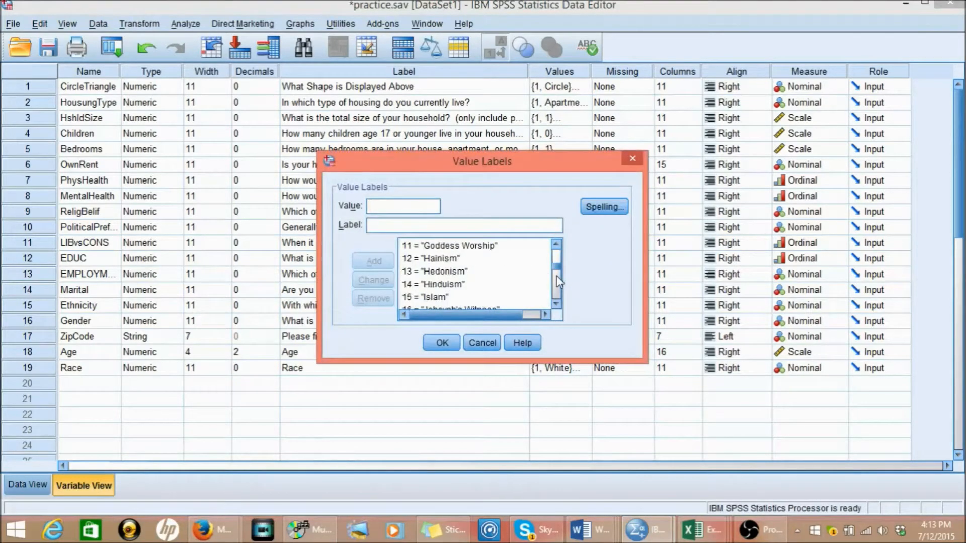
{"action": "left_click", "coordinate": [557, 286]}
{"action": "left_click", "coordinate": [557, 294]}
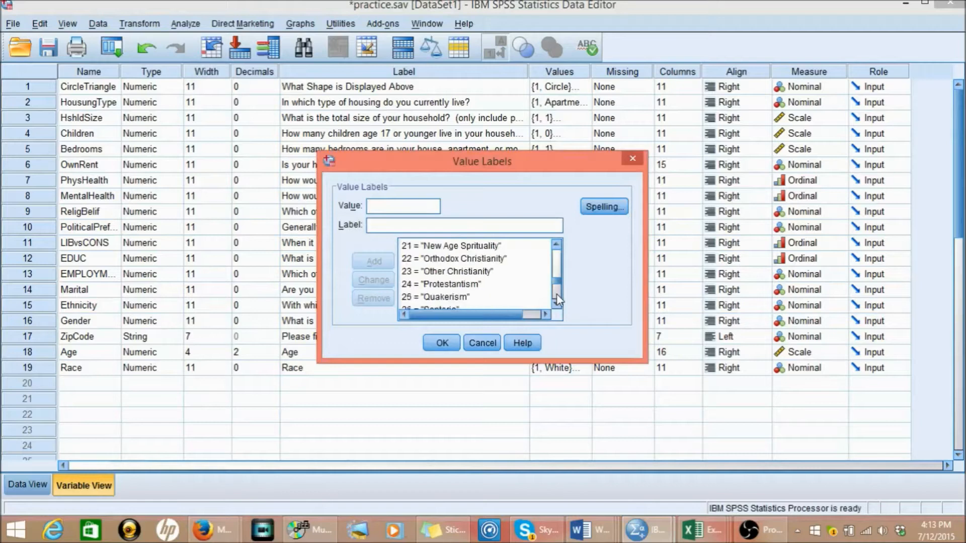
{"action": "left_click", "coordinate": [557, 299]}
{"action": "left_click", "coordinate": [557, 301]}
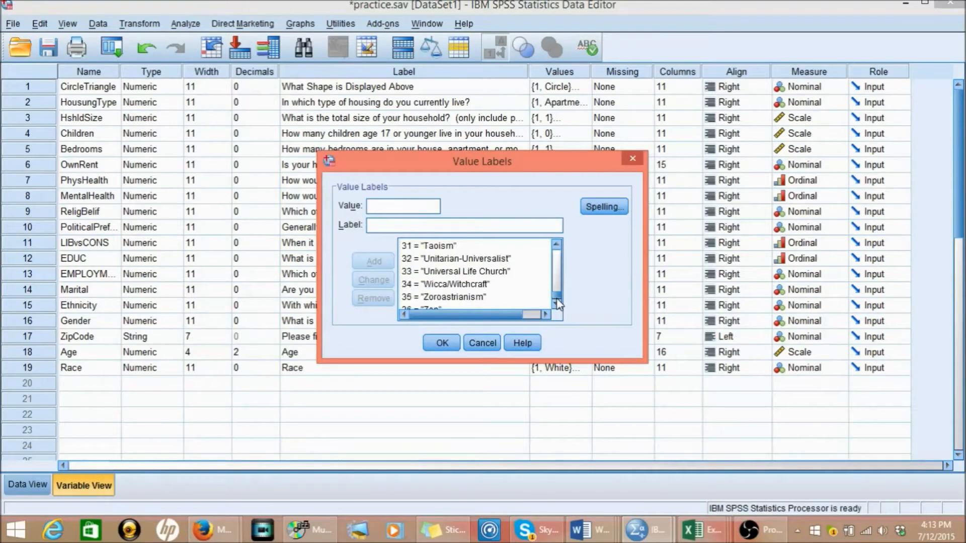
{"action": "left_click", "coordinate": [557, 306]}
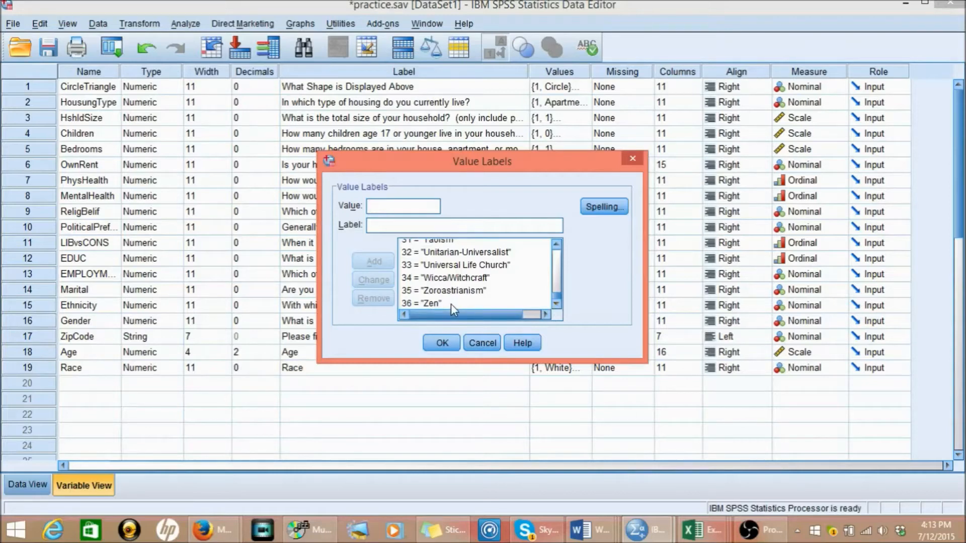
{"action": "left_click", "coordinate": [443, 343]}
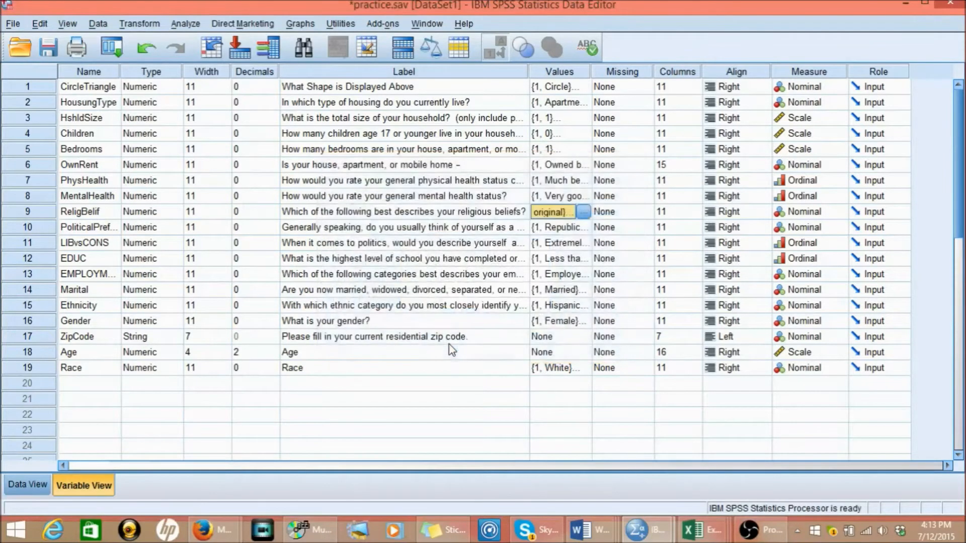
- Review the education level value labels of the EDUC variable and close them
{"action": "left_click", "coordinate": [99, 260]}
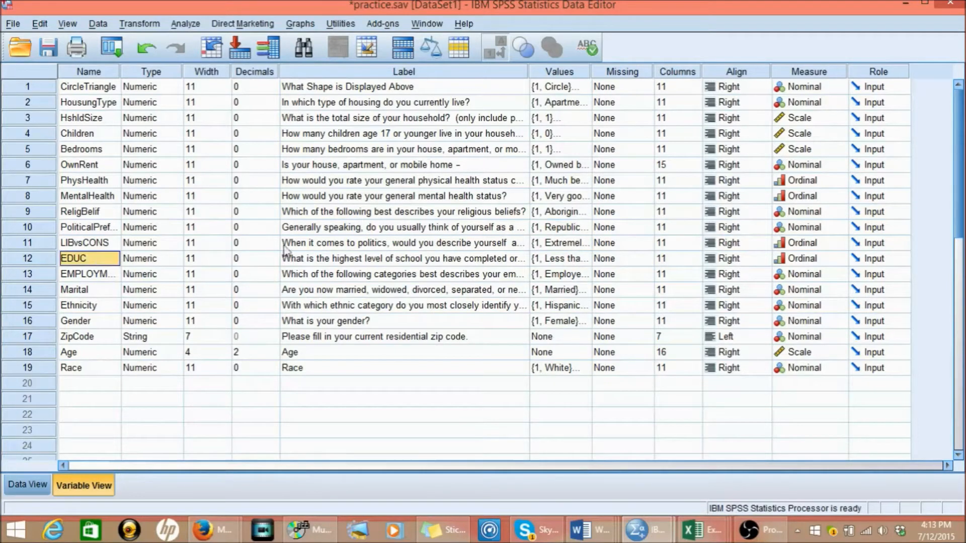
{"action": "left_click", "coordinate": [570, 260]}
{"action": "left_click", "coordinate": [583, 258]}
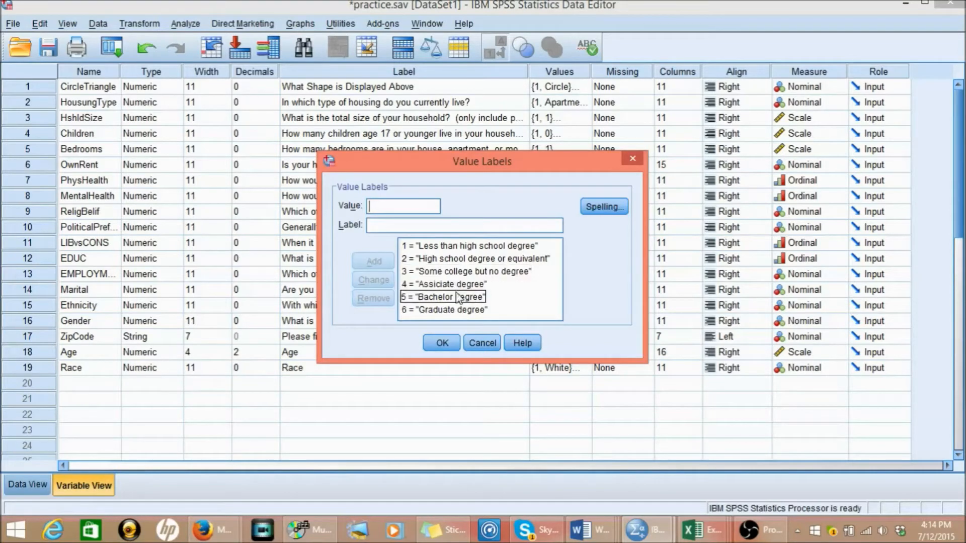
{"action": "left_click", "coordinate": [455, 345]}
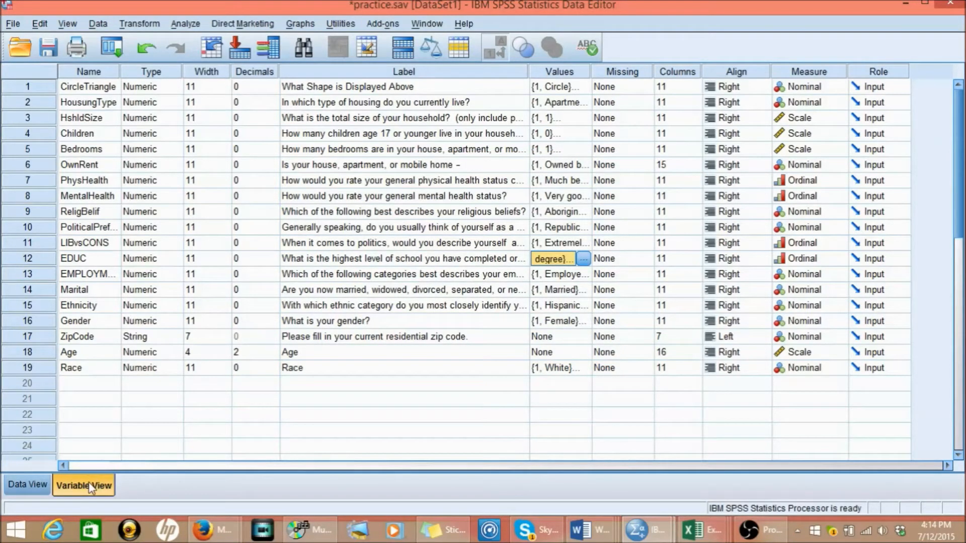
- Look over the survey responses across all cases and variables, and return to the variable definitions
{"action": "left_click", "coordinate": [32, 484]}
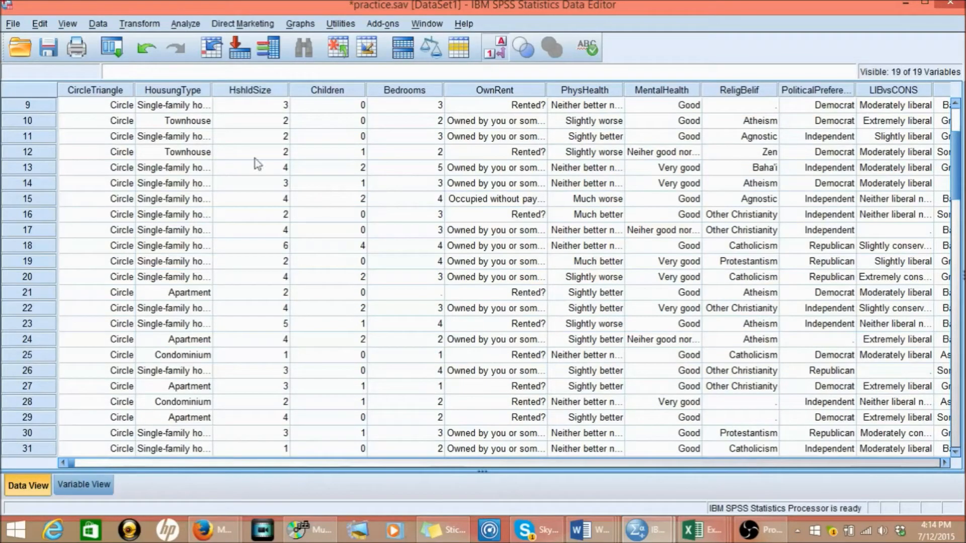
{"action": "left_click", "coordinate": [957, 119]}
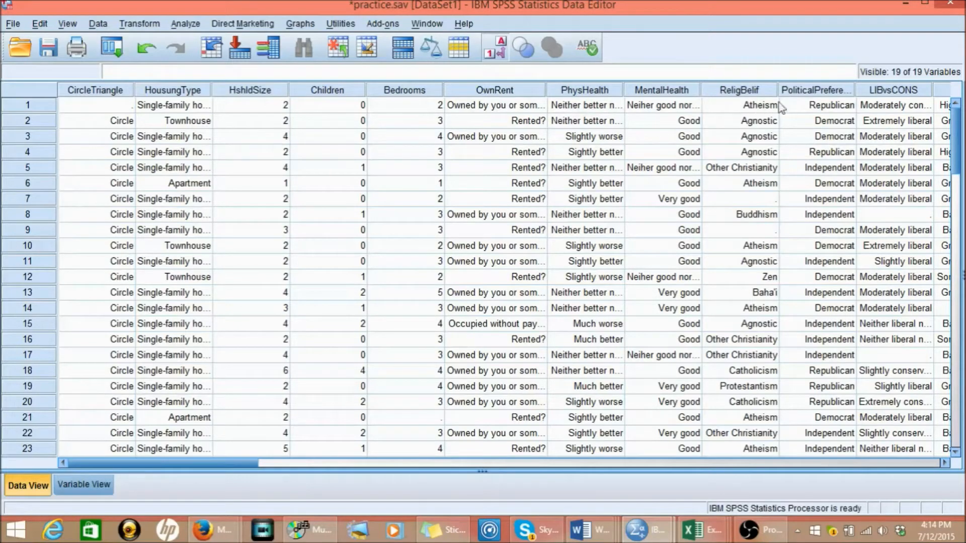
{"action": "left_click", "coordinate": [871, 462]}
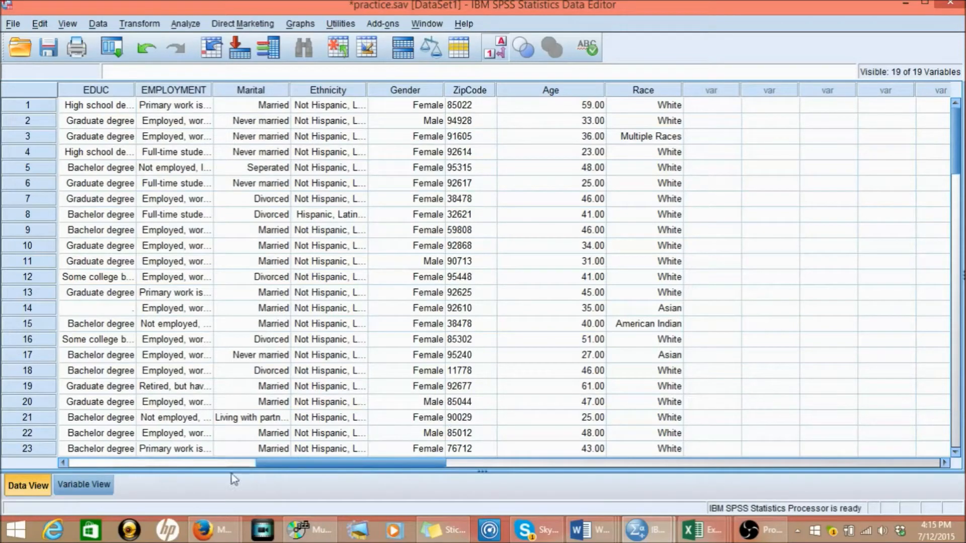
{"action": "left_click", "coordinate": [211, 469]}
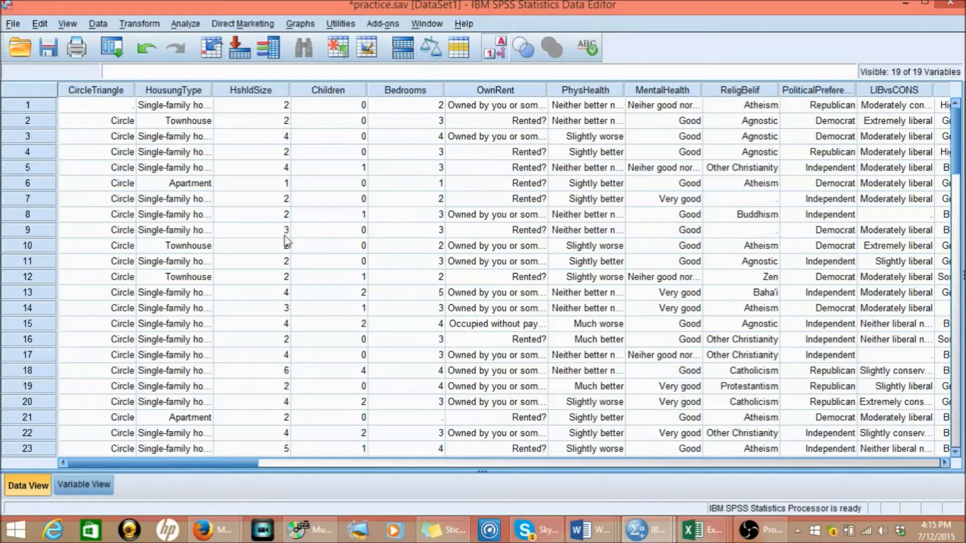
{"action": "left_click", "coordinate": [84, 486]}
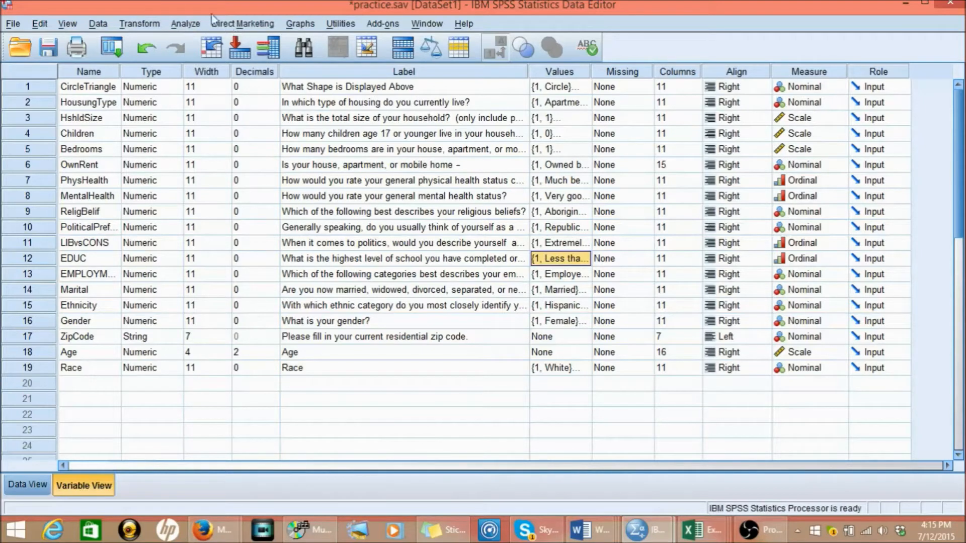
- Start a Descriptives analysis and remove Age from the variables to analyze
{"action": "left_click", "coordinate": [185, 24]}
{"action": "mouse_move", "coordinate": [207, 61]}
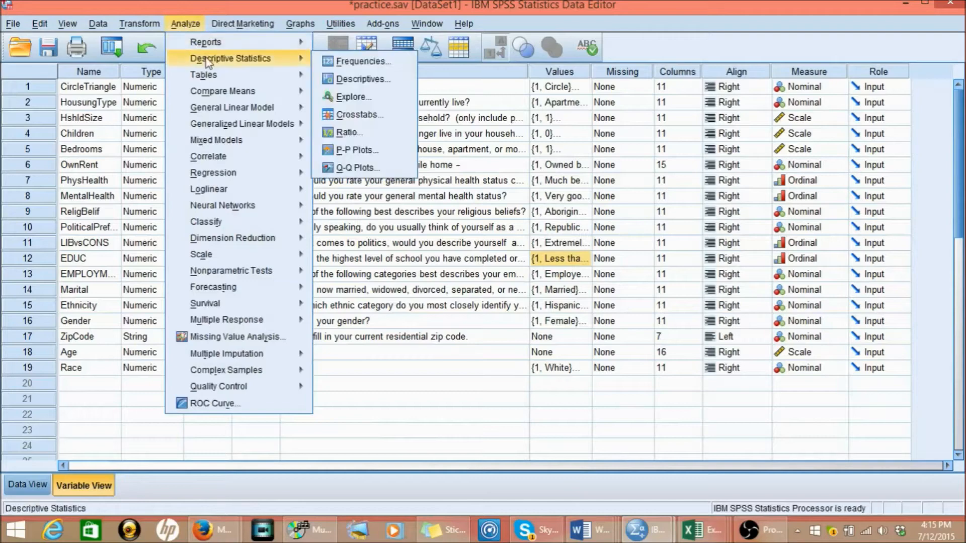
{"action": "left_click", "coordinate": [350, 79]}
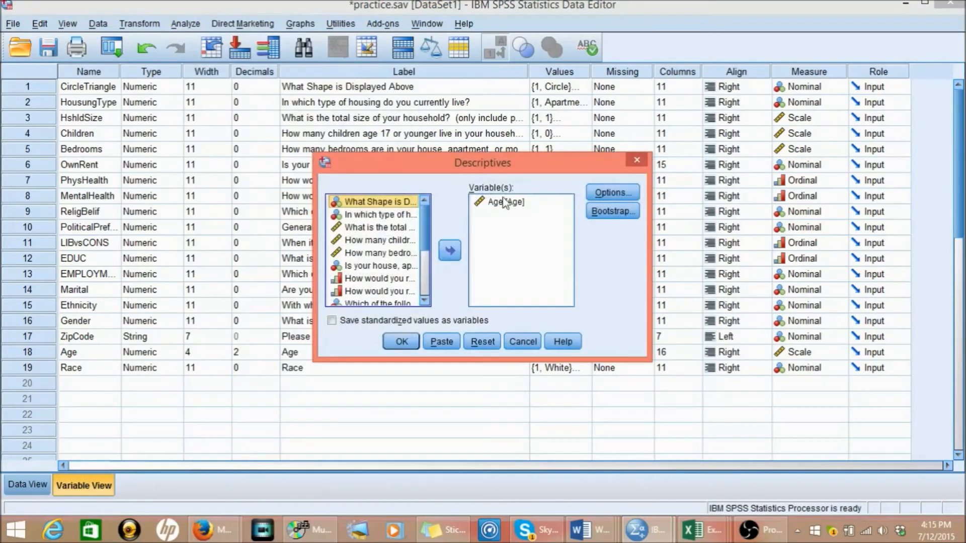
{"action": "left_click", "coordinate": [504, 203]}
{"action": "left_click", "coordinate": [450, 252]}
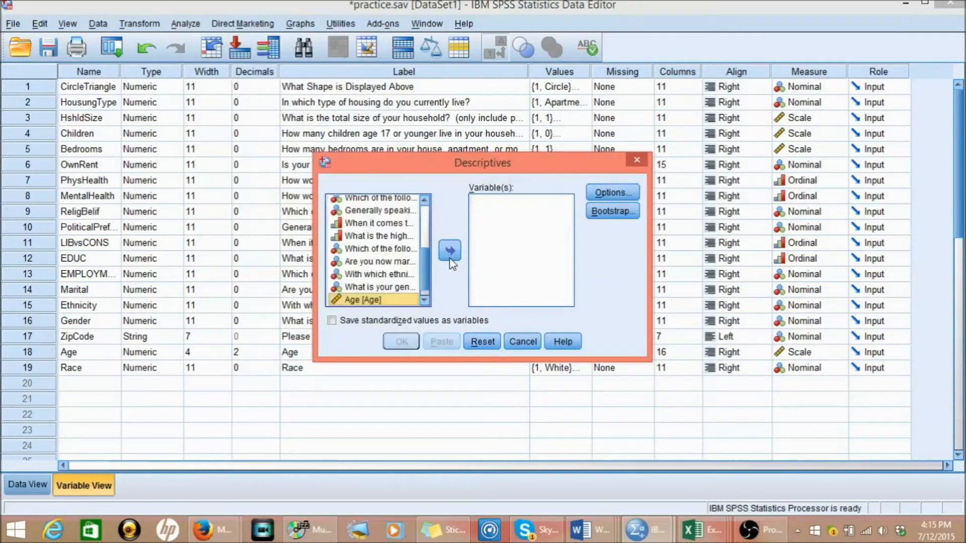
{"action": "left_click", "coordinate": [426, 304]}
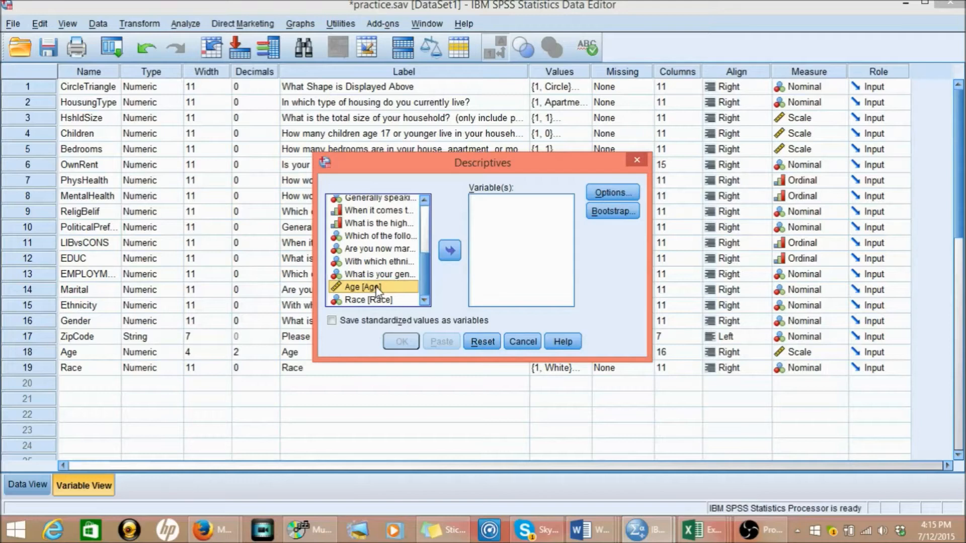
- Add Age to the Descriptives analysis and run it with mean, standard deviation, minimum and maximum
{"action": "left_click", "coordinate": [451, 252]}
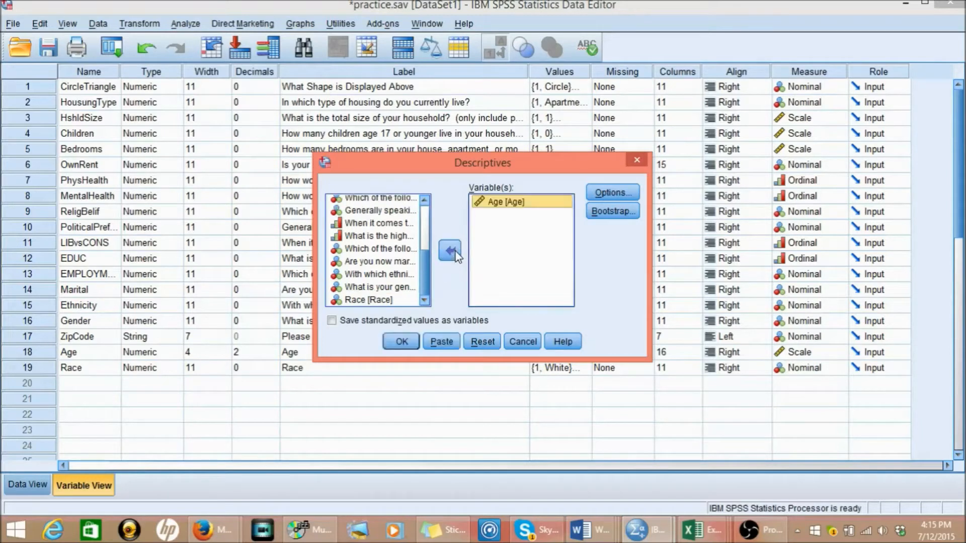
{"action": "left_click", "coordinate": [613, 191]}
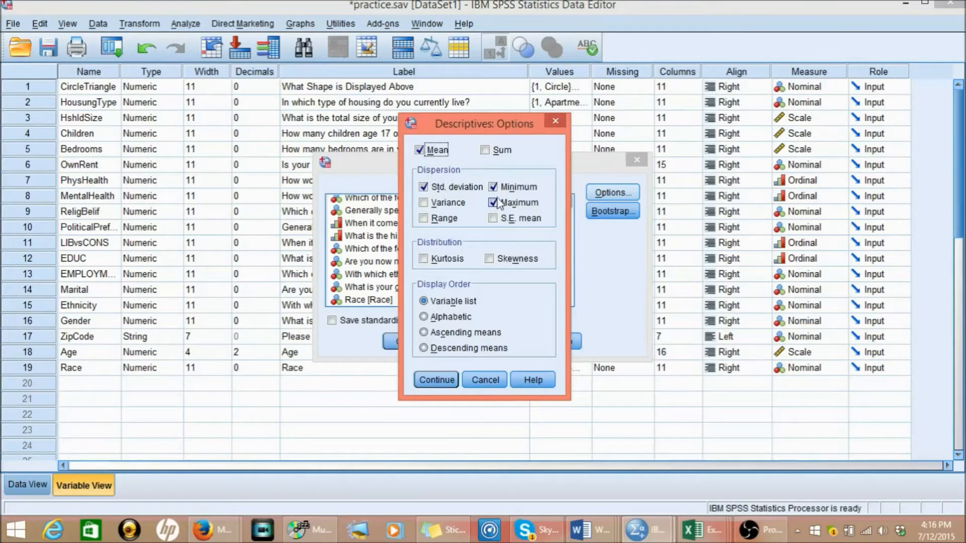
{"action": "left_click", "coordinate": [437, 381]}
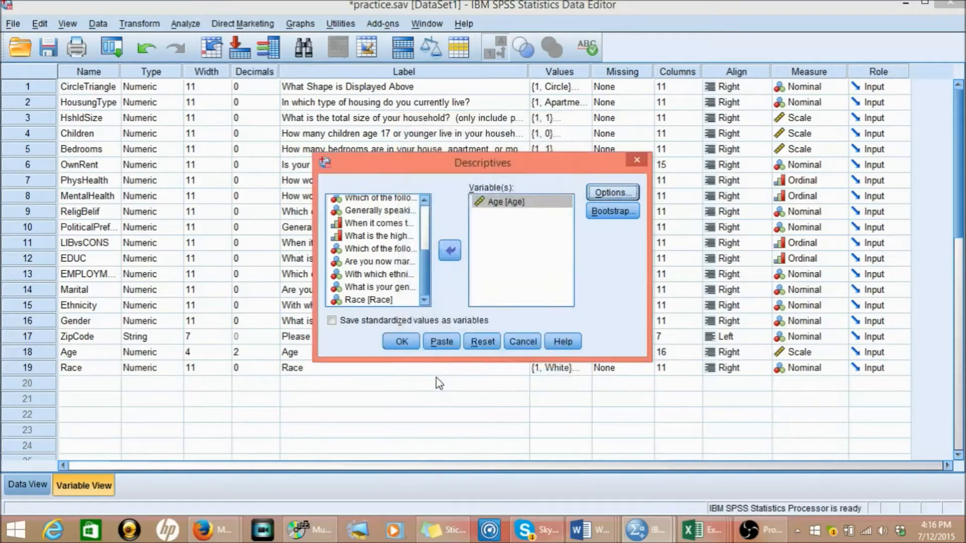
{"action": "left_click", "coordinate": [401, 344]}
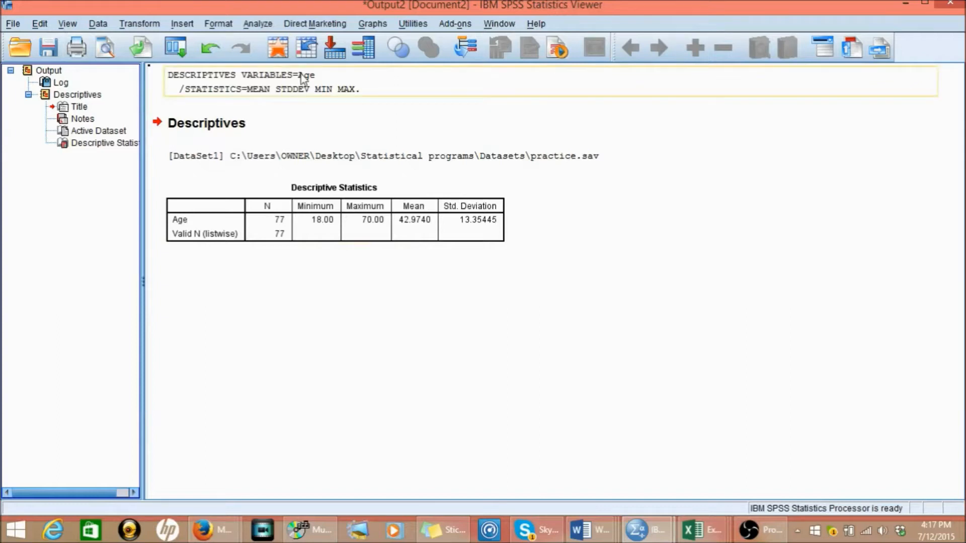
- Return to the practice.sav dataset and start a Frequencies analysis with the marital status question as the variable
{"action": "left_click", "coordinate": [259, 27]}
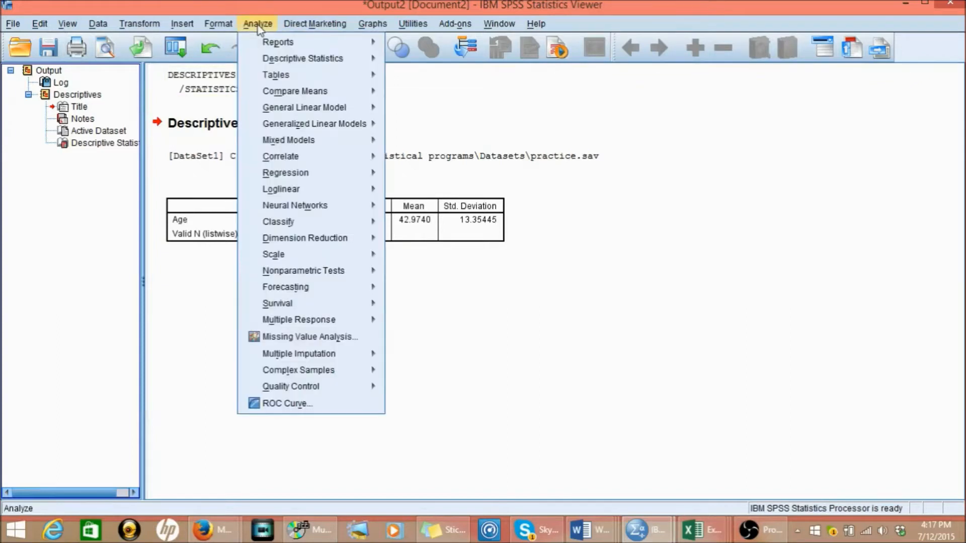
{"action": "mouse_move", "coordinate": [263, 44]}
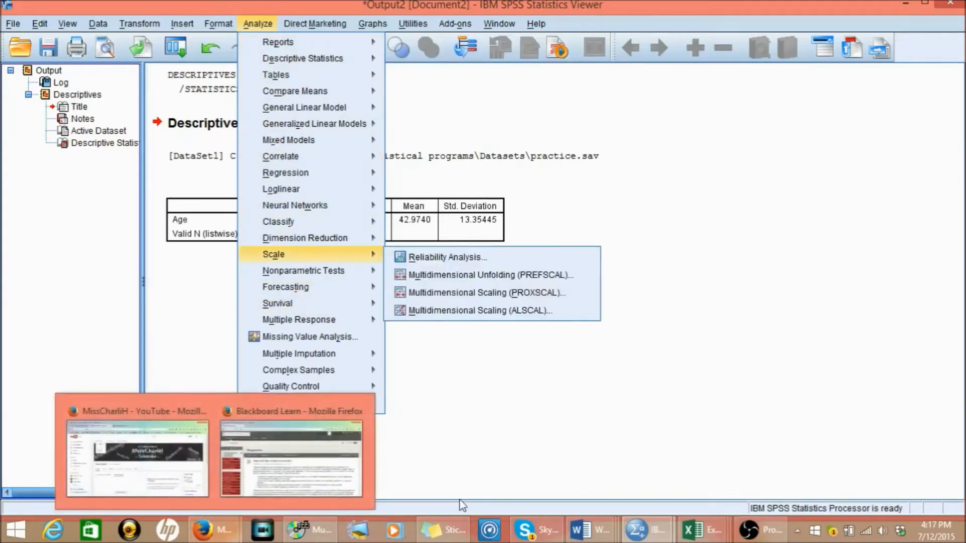
{"action": "mouse_move", "coordinate": [637, 535]}
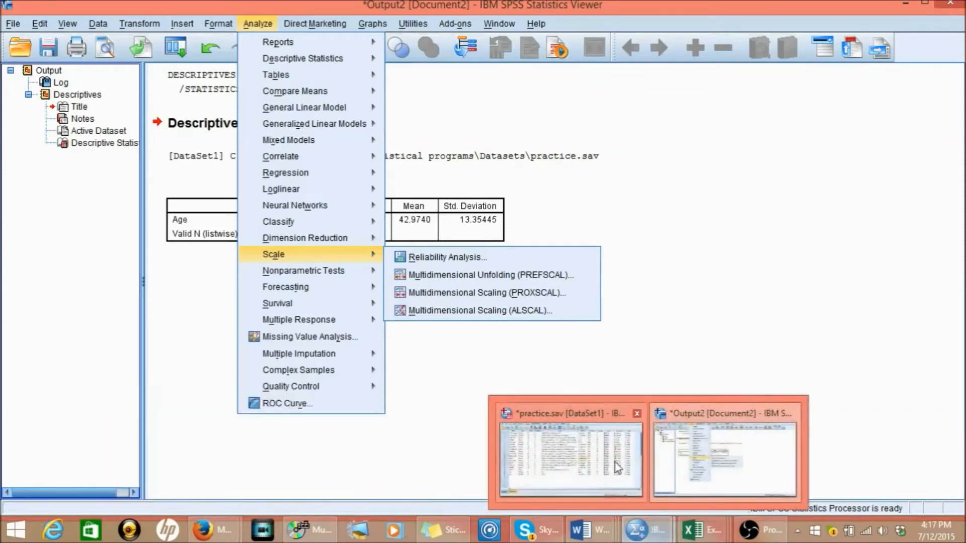
{"action": "left_click", "coordinate": [468, 442]}
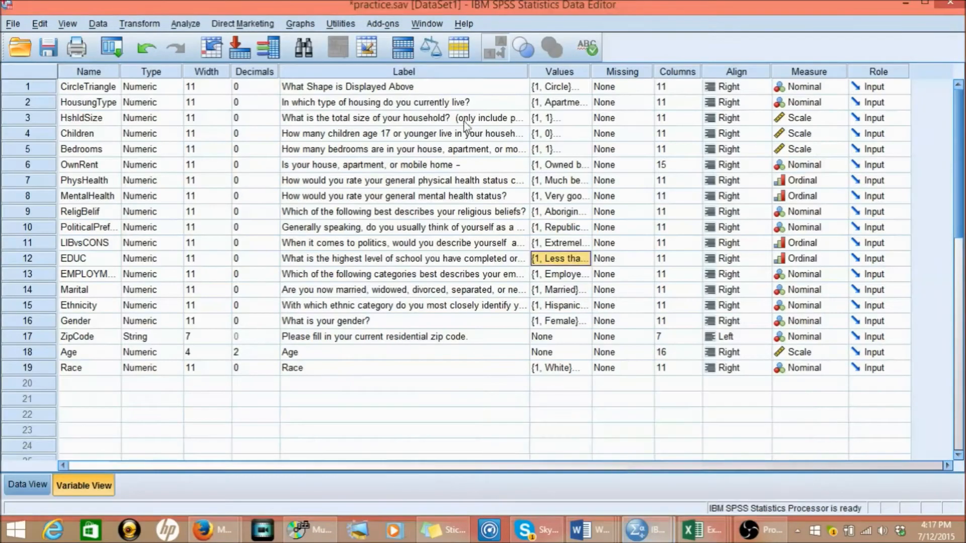
{"action": "left_click", "coordinate": [187, 23]}
{"action": "mouse_move", "coordinate": [215, 96]}
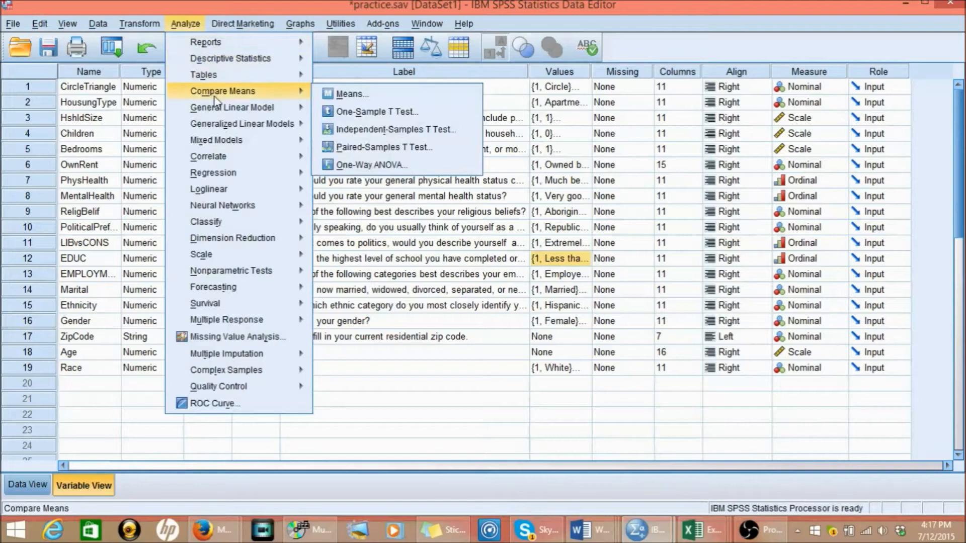
{"action": "mouse_move", "coordinate": [220, 63]}
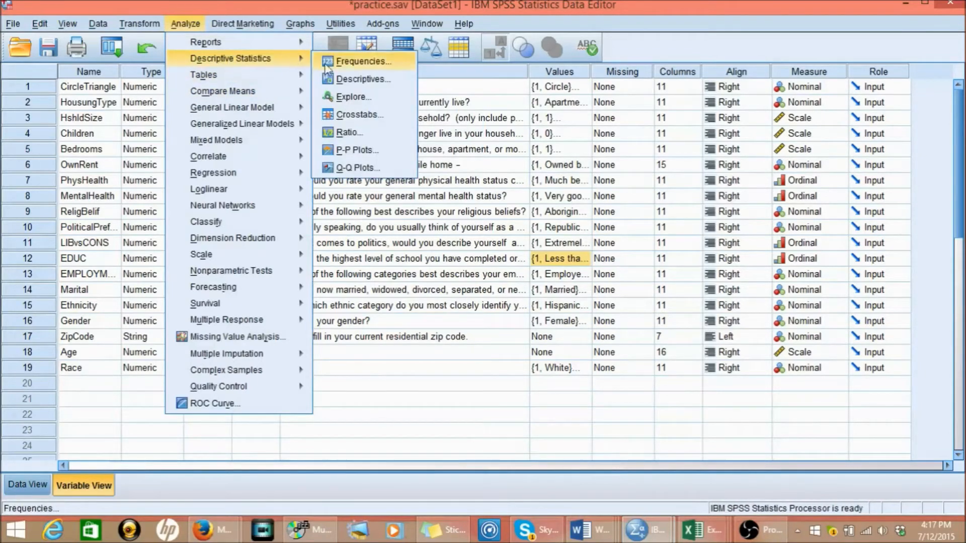
{"action": "left_click", "coordinate": [346, 62]}
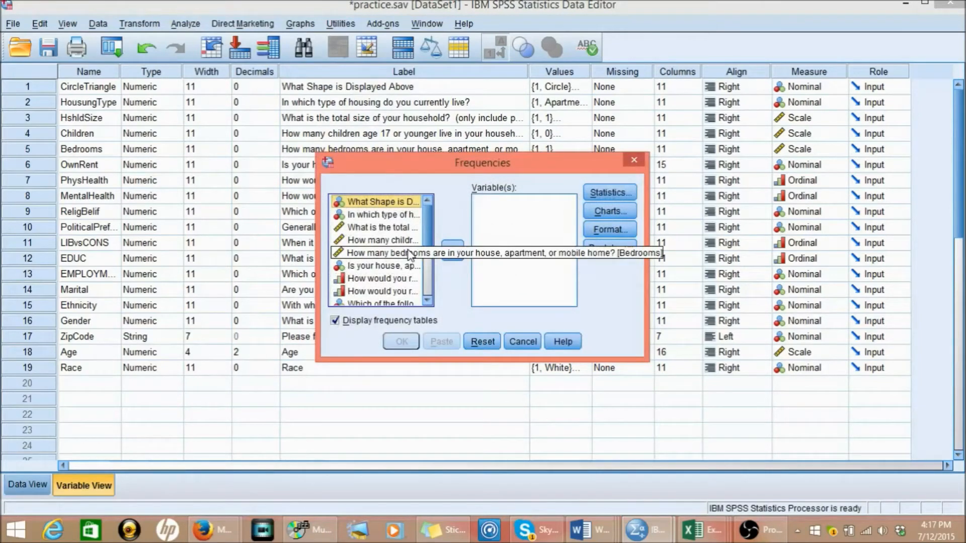
{"action": "left_click", "coordinate": [429, 301]}
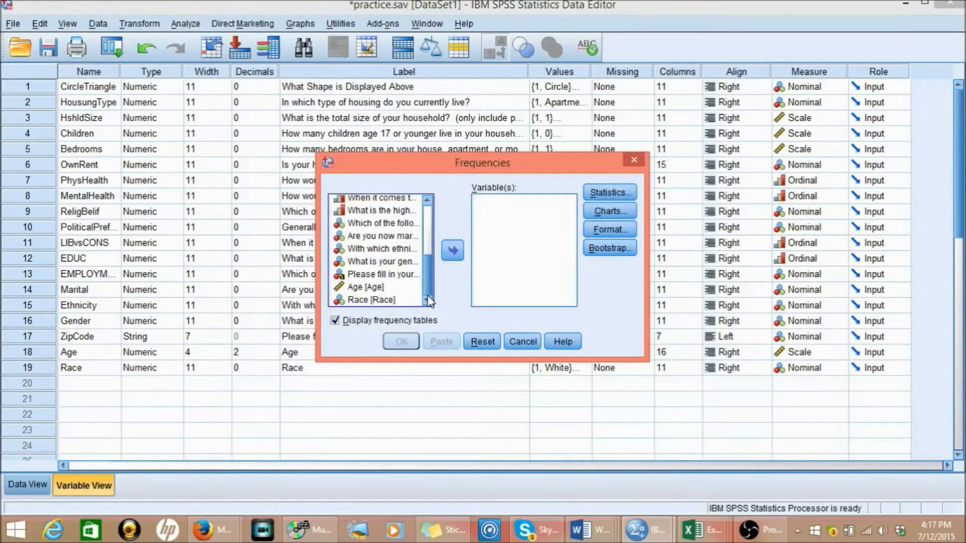
{"action": "left_click", "coordinate": [405, 240]}
{"action": "left_click", "coordinate": [453, 250]}
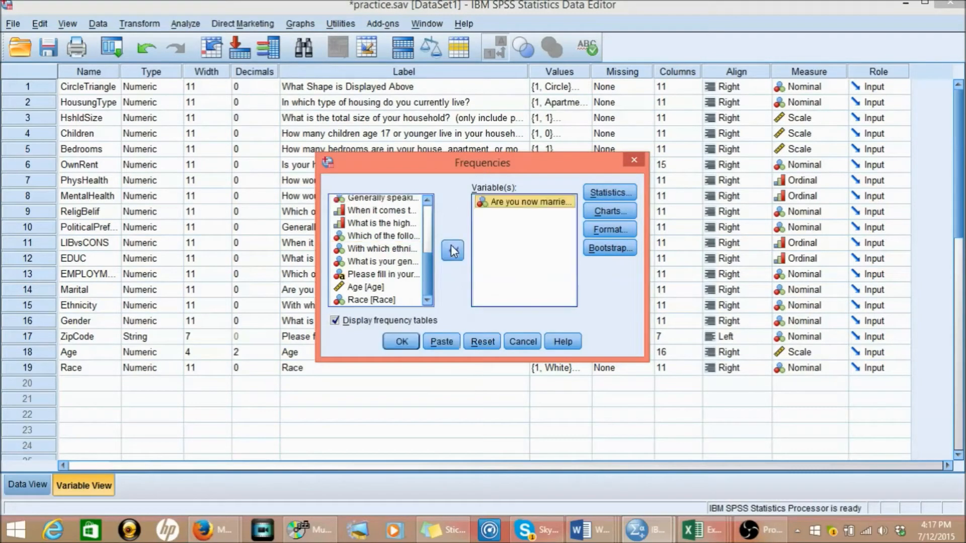
- Include the mean, median and mode in the Frequencies statistics and run the marital status analysis
{"action": "left_click", "coordinate": [607, 198]}
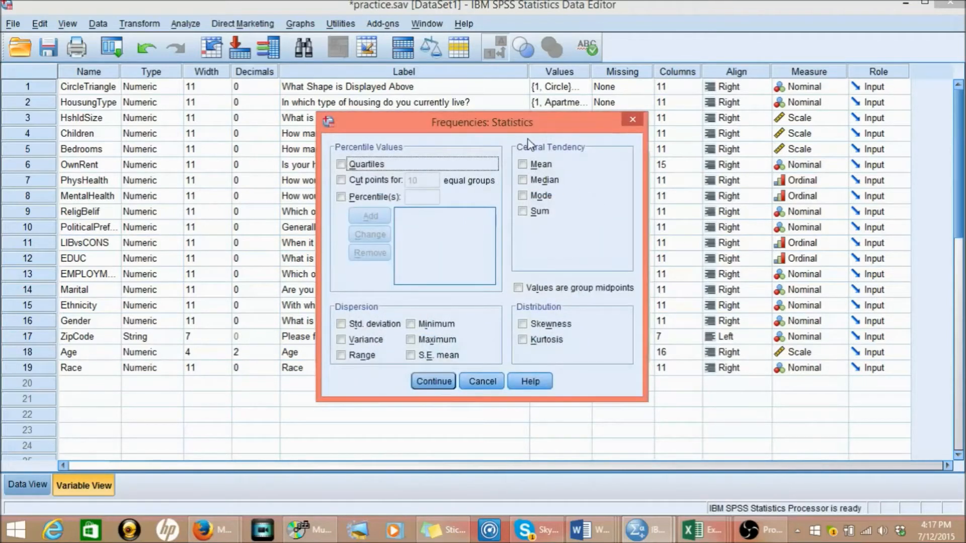
{"action": "left_click_drag", "start_coordinate": [528, 130], "coordinate": [276, 149]}
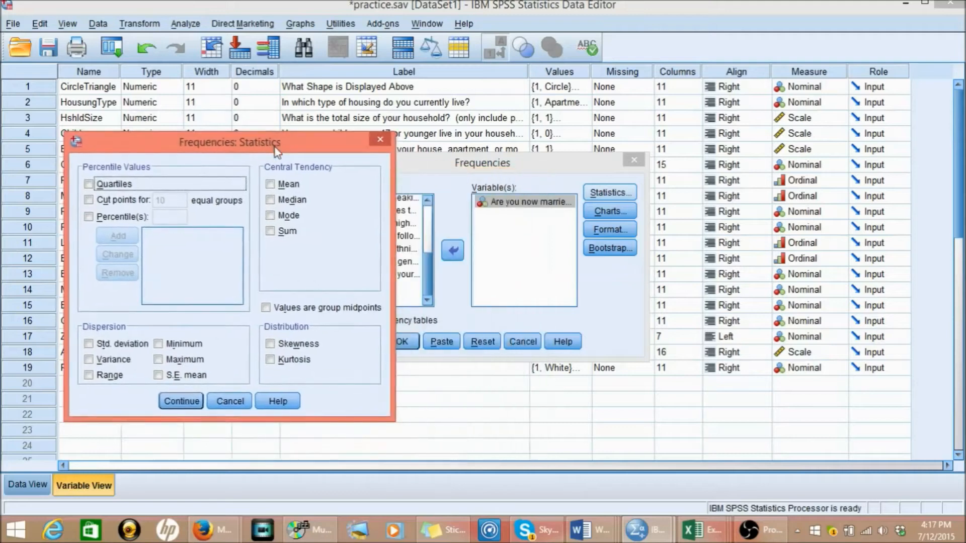
{"action": "left_click", "coordinate": [271, 185]}
{"action": "left_click", "coordinate": [271, 200]}
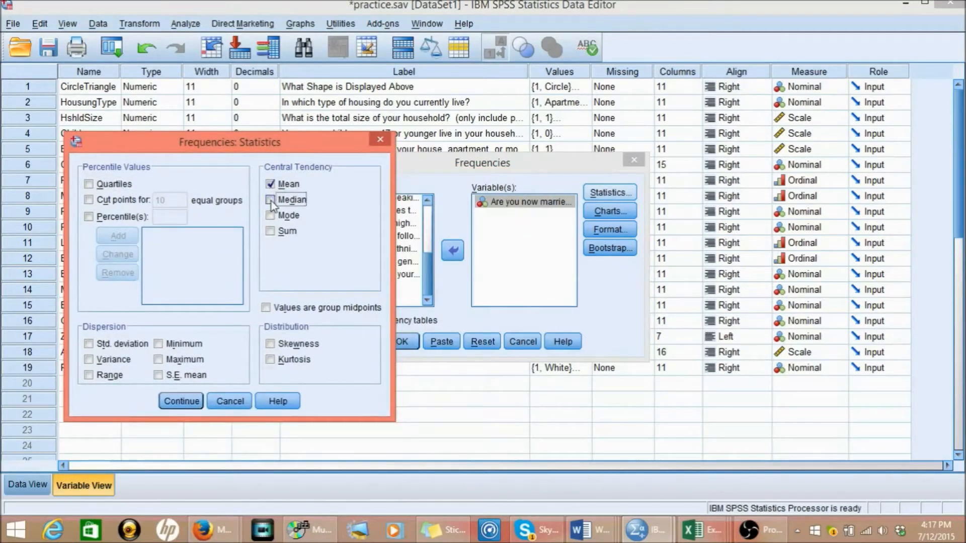
{"action": "left_click", "coordinate": [271, 216]}
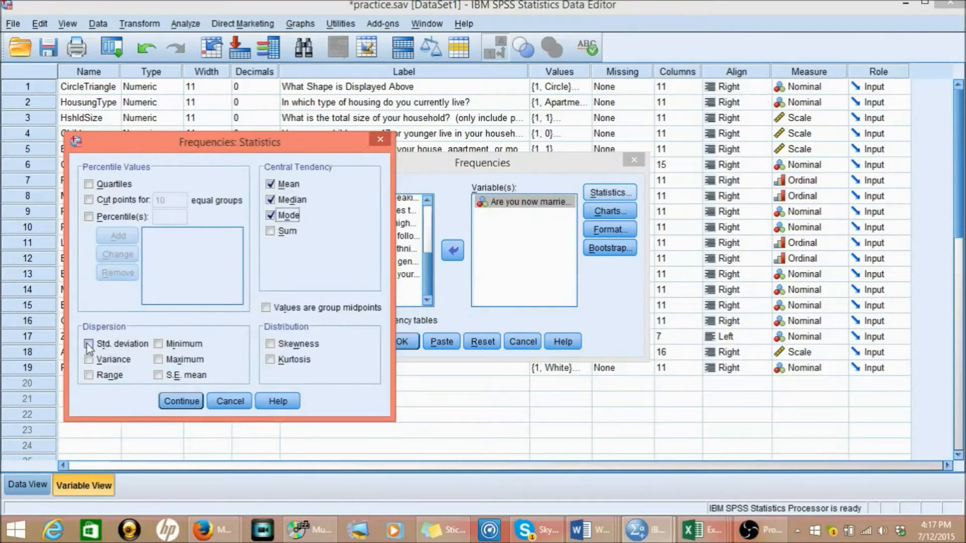
{"action": "left_click", "coordinate": [171, 401]}
{"action": "left_click", "coordinate": [410, 343]}
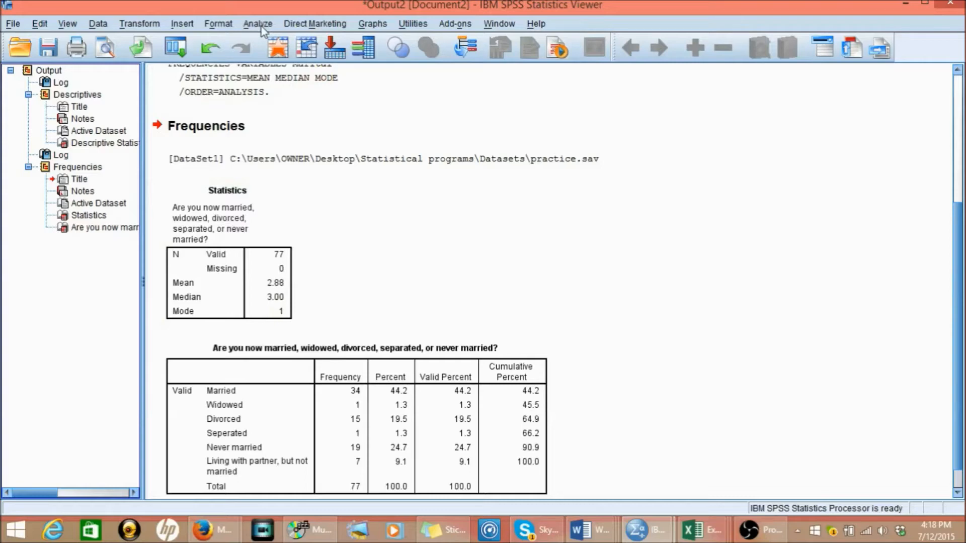
- Return to the practice.sav variable definitions and open the value labels of the Marital variable
{"action": "mouse_move", "coordinate": [598, 532]}
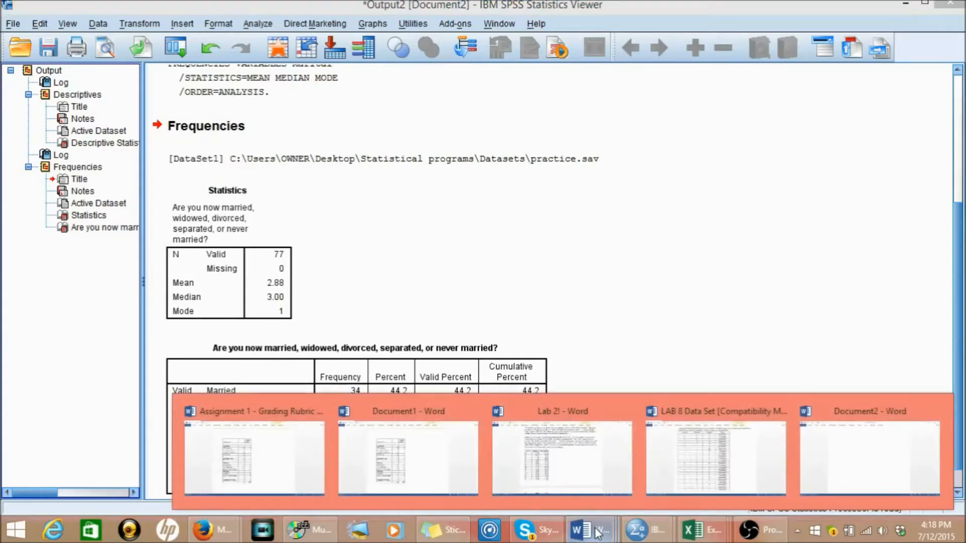
{"action": "mouse_move", "coordinate": [644, 531]}
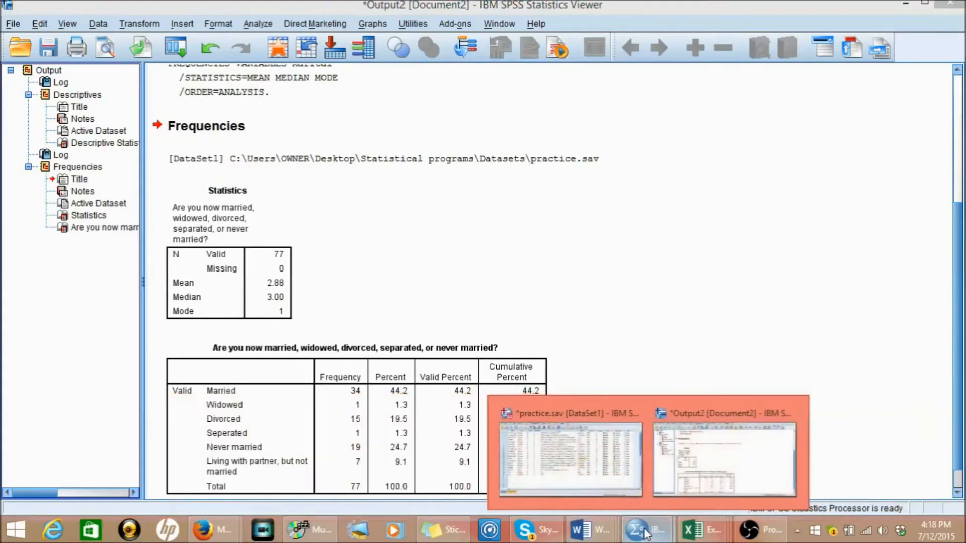
{"action": "left_click", "coordinate": [615, 476]}
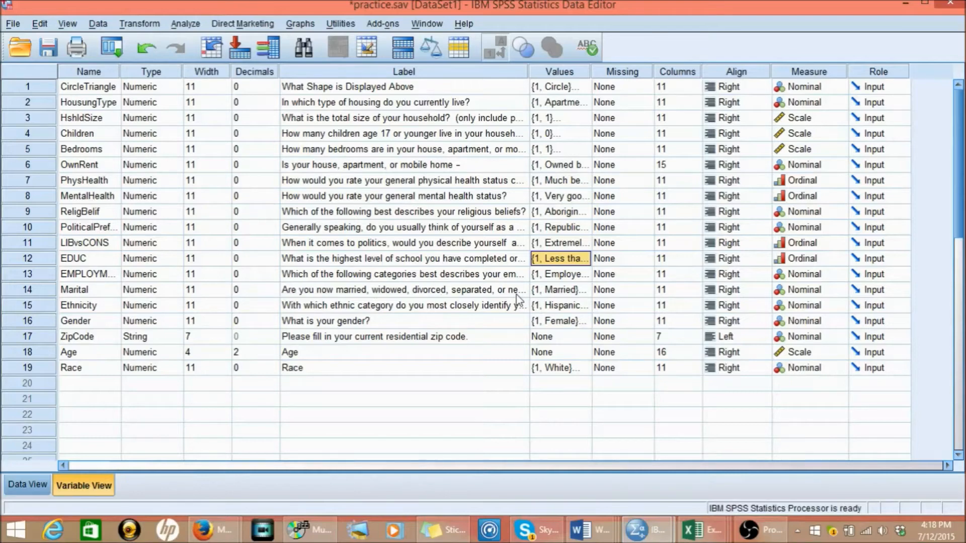
{"action": "left_click", "coordinate": [581, 290]}
{"action": "left_click", "coordinate": [583, 289]}
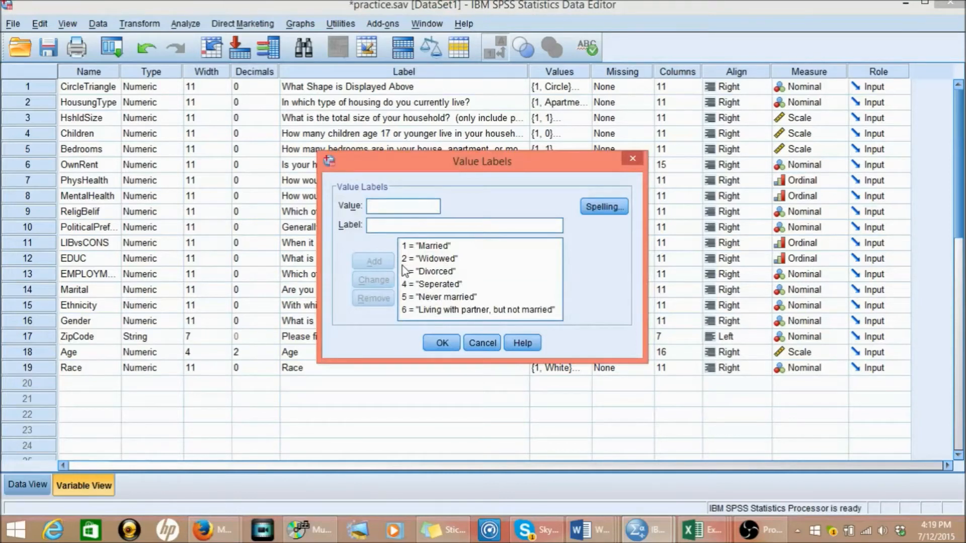
- Read through the marital status codes from Married to Living with partner, but not married, and close the value labels
{"action": "left_click", "coordinate": [452, 264]}
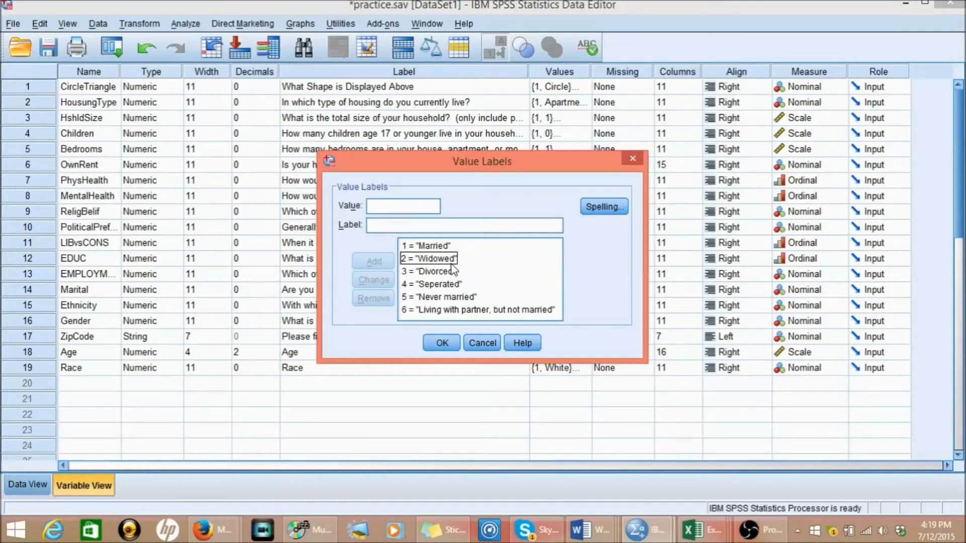
{"action": "left_click", "coordinate": [453, 271]}
{"action": "left_click", "coordinate": [443, 246]}
{"action": "left_click", "coordinate": [448, 285]}
{"action": "left_click", "coordinate": [438, 246]}
{"action": "left_click", "coordinate": [442, 284]}
{"action": "left_click", "coordinate": [452, 311]}
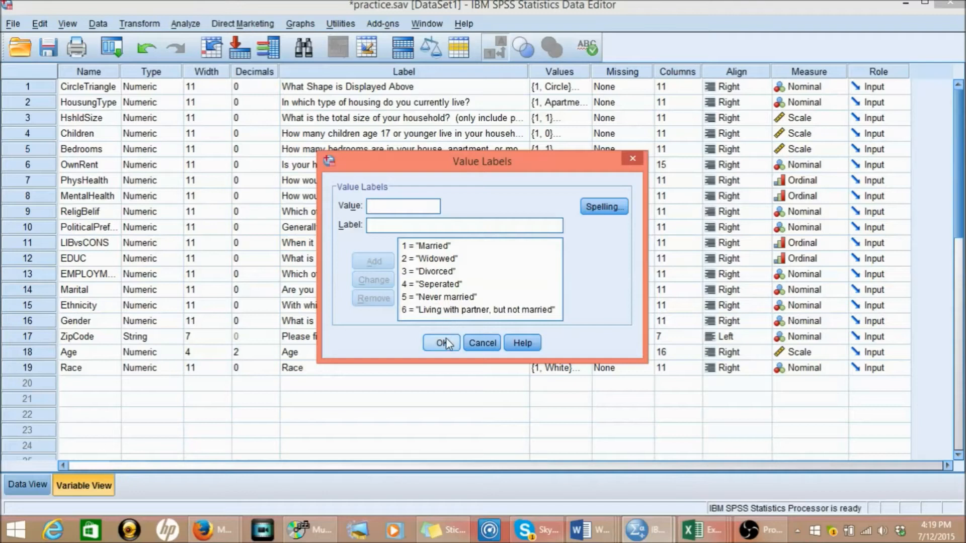
{"action": "left_click", "coordinate": [515, 275]}
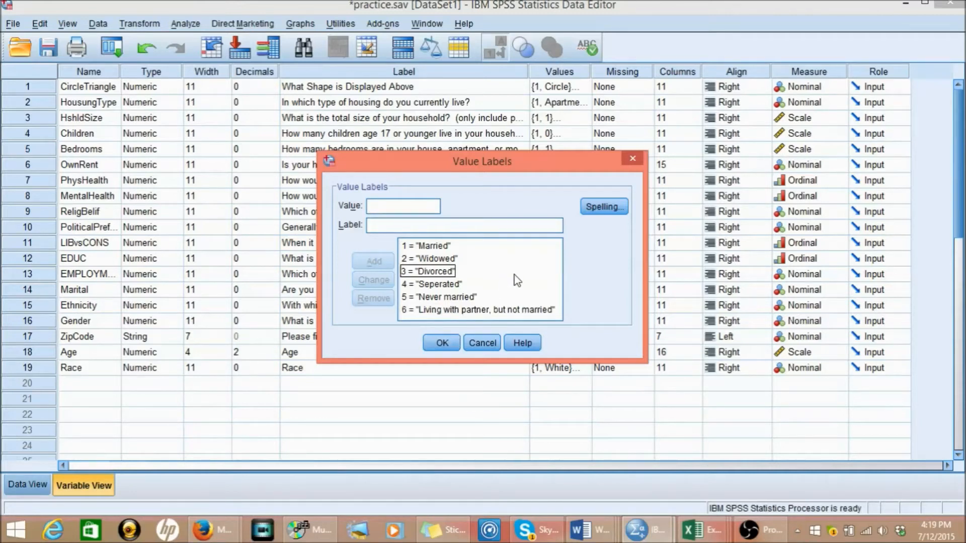
{"action": "left_click", "coordinate": [452, 247]}
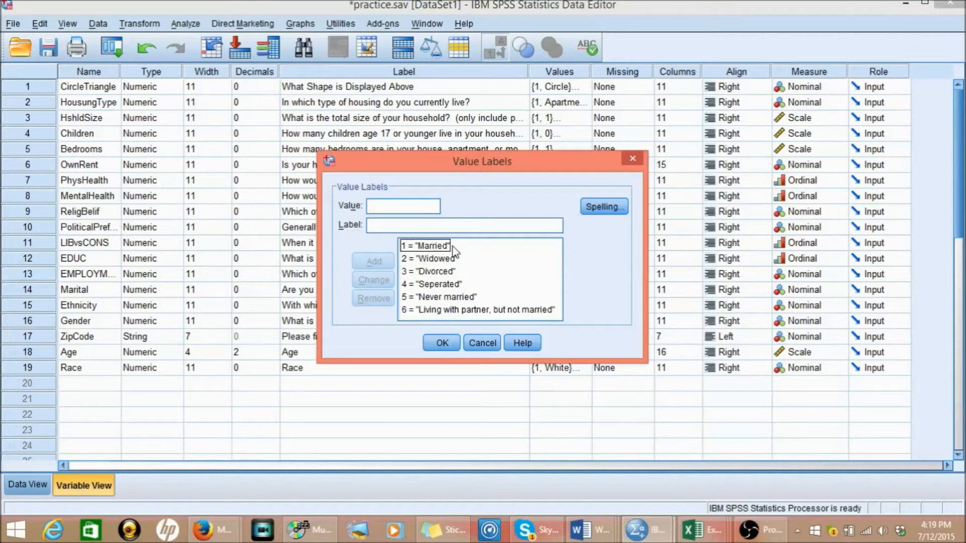
{"action": "left_click", "coordinate": [450, 286]}
{"action": "left_click", "coordinate": [451, 295]}
{"action": "left_click", "coordinate": [458, 311]}
{"action": "left_click", "coordinate": [436, 247]}
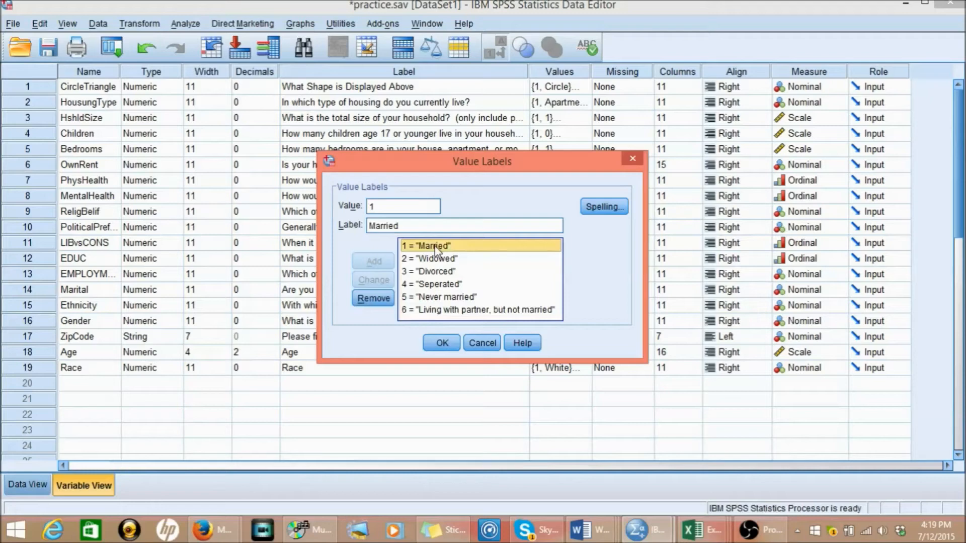
{"action": "left_click", "coordinate": [632, 160]}
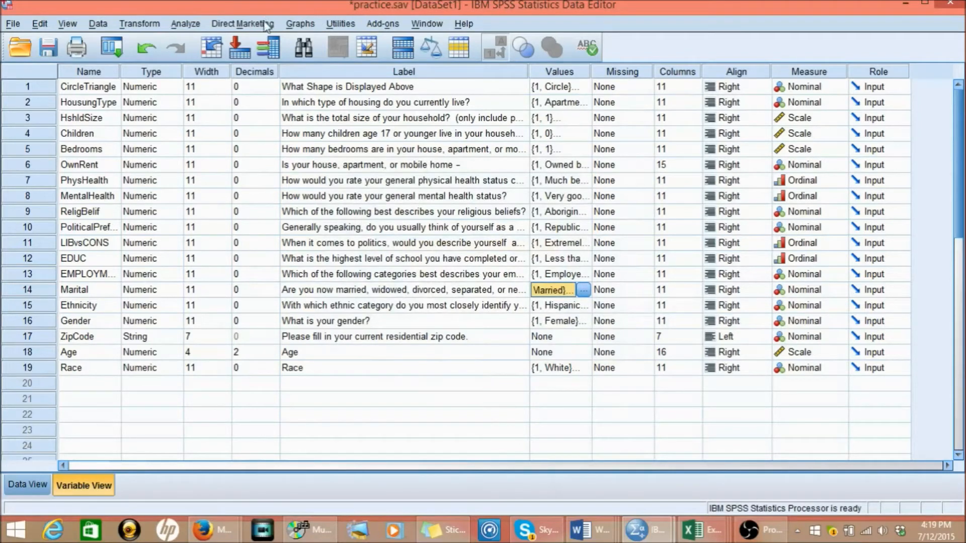
- Create a pie chart of summaries for groups of cases, with slices showing % of cases and defined by the marital status question
{"action": "left_click", "coordinate": [301, 24]}
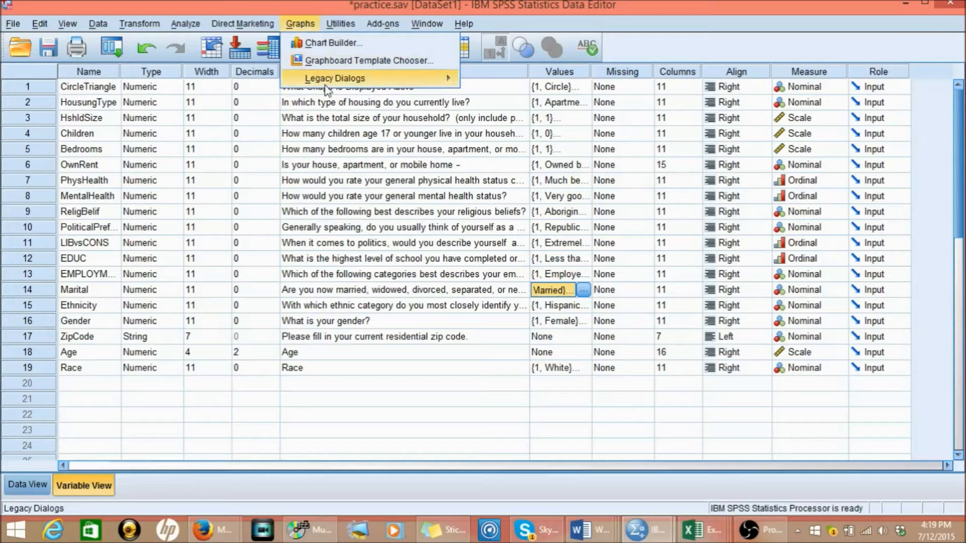
{"action": "mouse_move", "coordinate": [328, 80]}
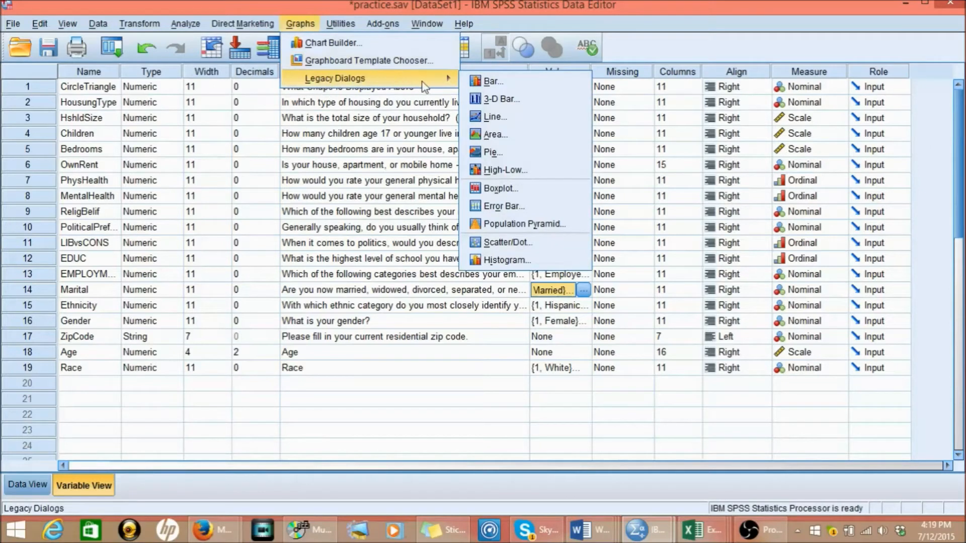
{"action": "left_click", "coordinate": [497, 152]}
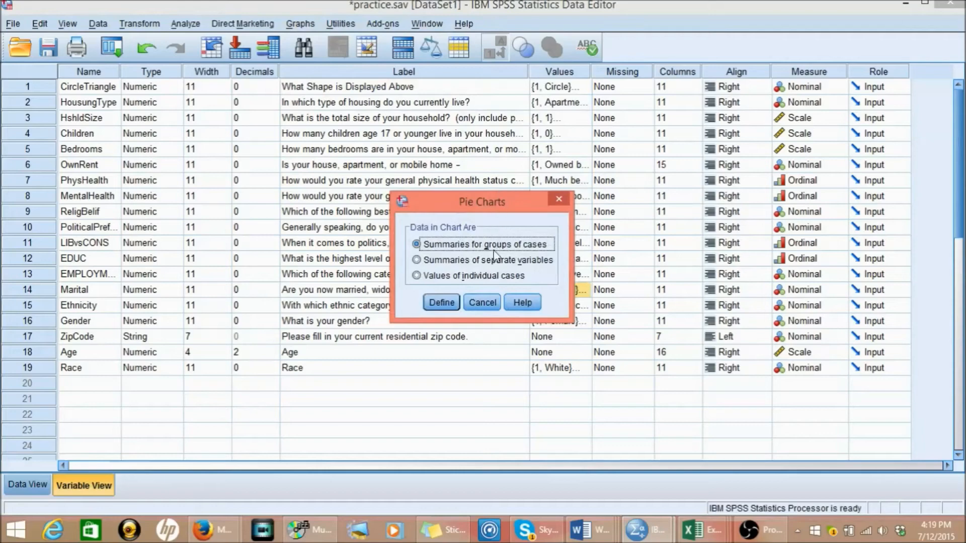
{"action": "left_click", "coordinate": [441, 302]}
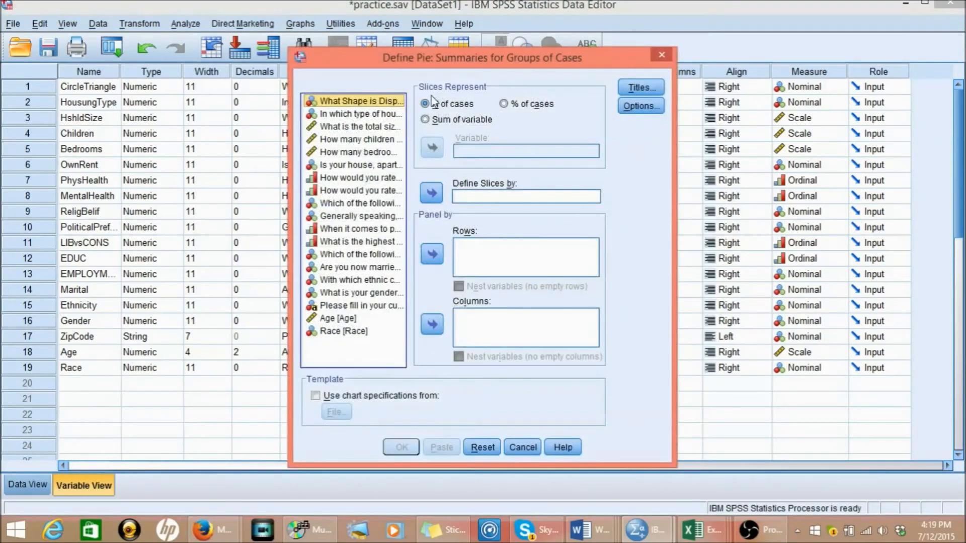
{"action": "left_click", "coordinate": [508, 104]}
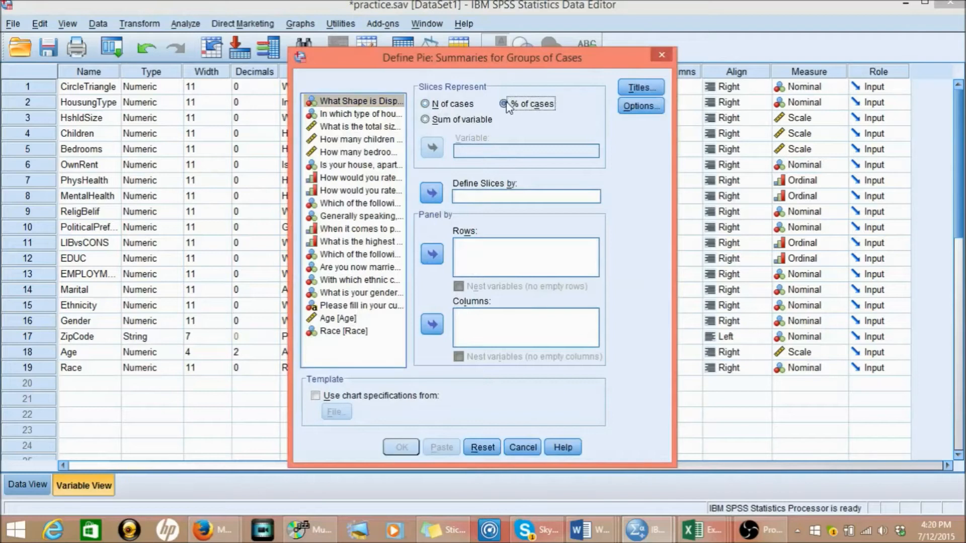
{"action": "left_click", "coordinate": [342, 271]}
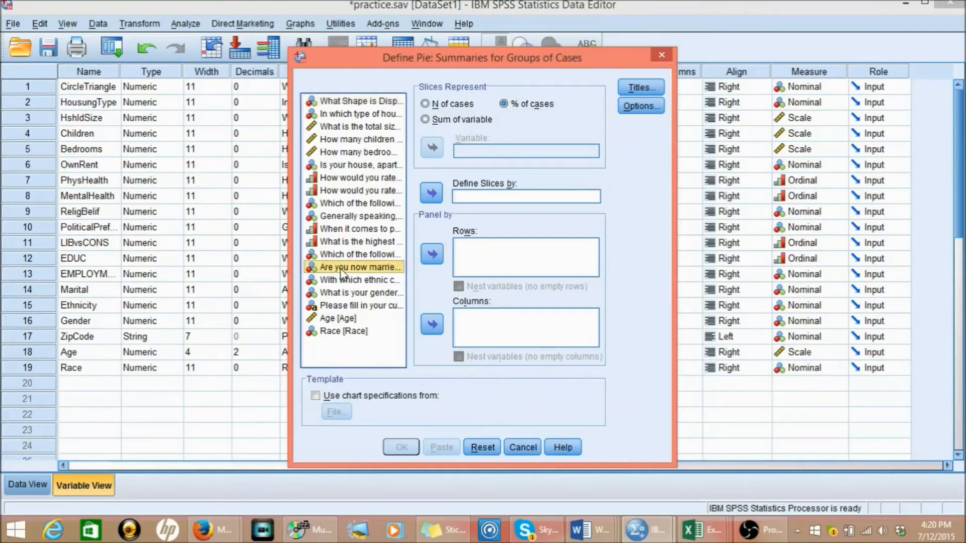
{"action": "left_click", "coordinate": [431, 192]}
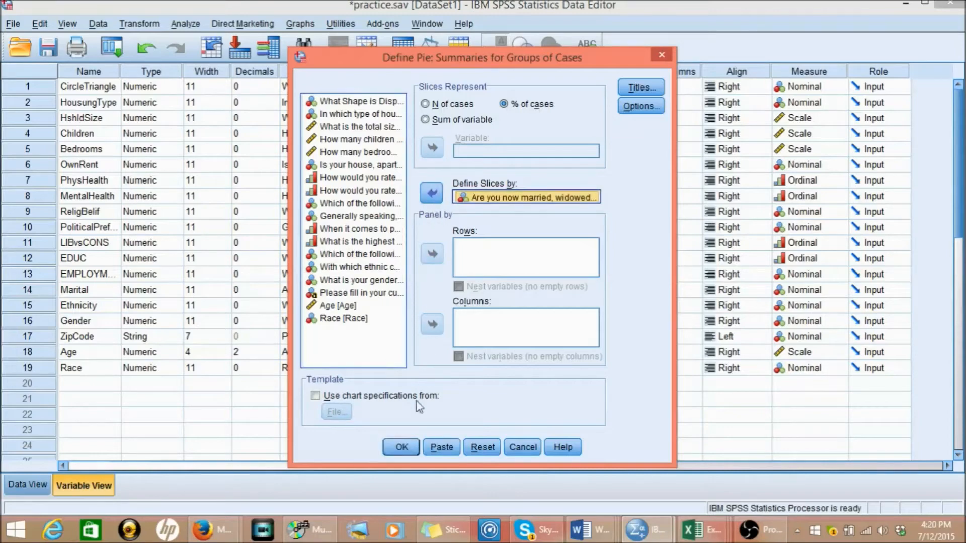
{"action": "left_click", "coordinate": [409, 452]}
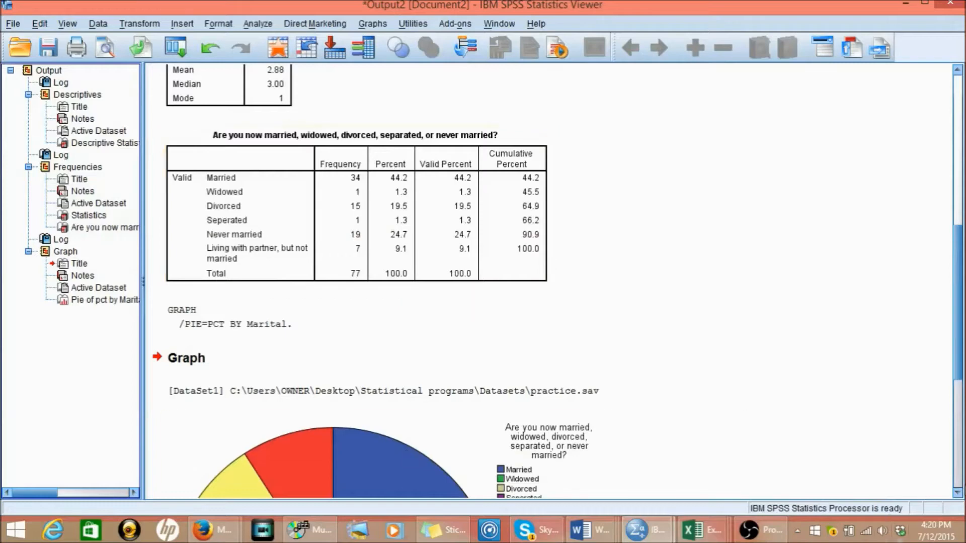
- Open the marital status pie chart for editing and show percent data labels on its slices
{"action": "left_click_drag", "start_coordinate": [958, 495], "coordinate": [958, 495]}
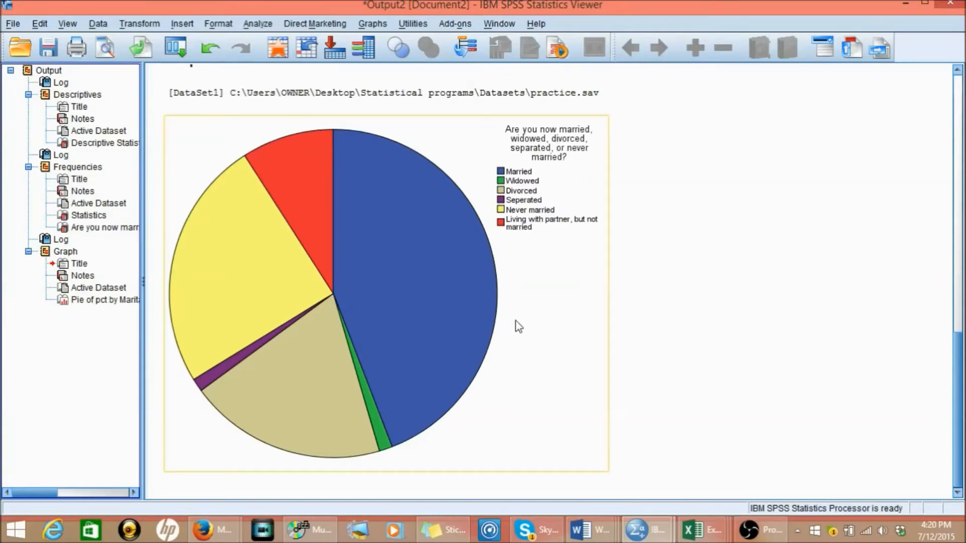
{"action": "double_click", "coordinate": [441, 276]}
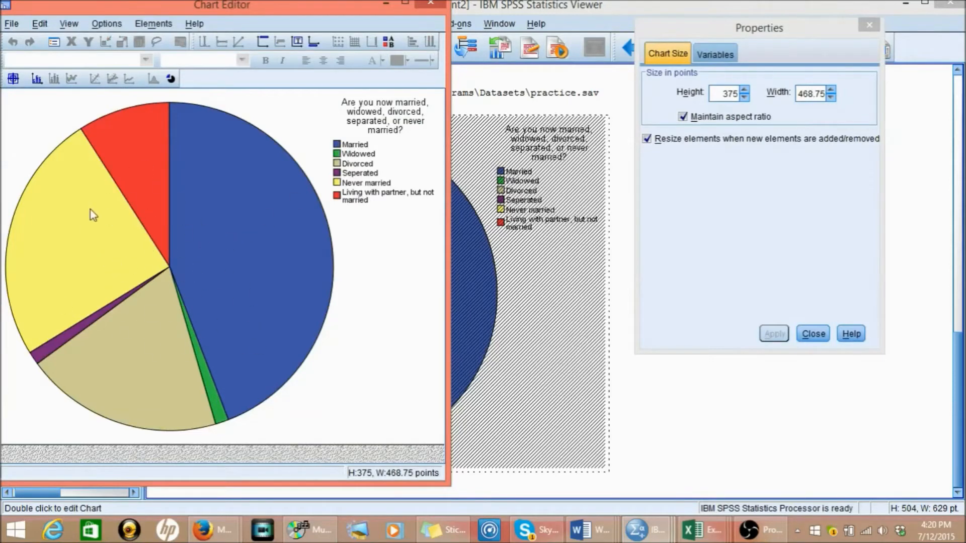
{"action": "left_click", "coordinate": [35, 85]}
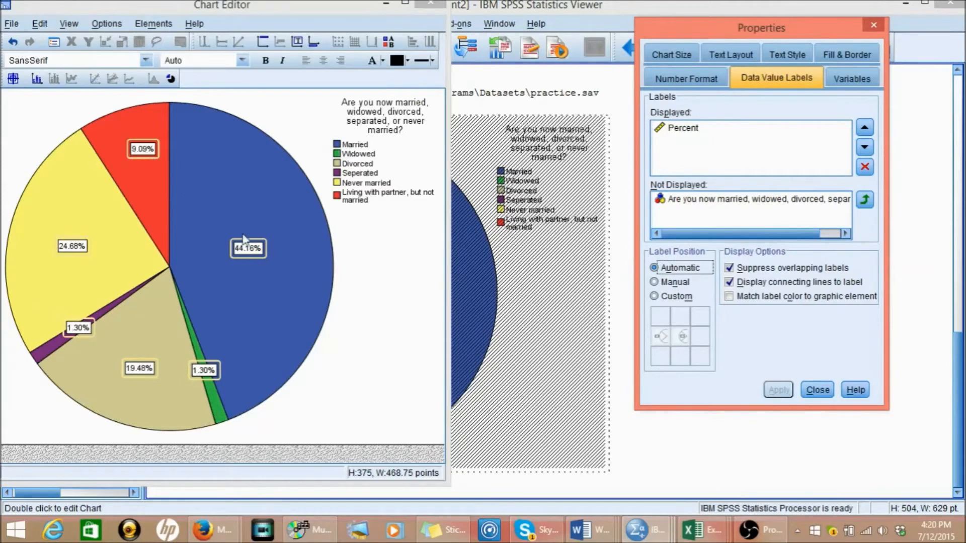
- Set the font size of the pie chart's percent labels and of its legend category labels to 14
{"action": "left_click", "coordinate": [242, 61]}
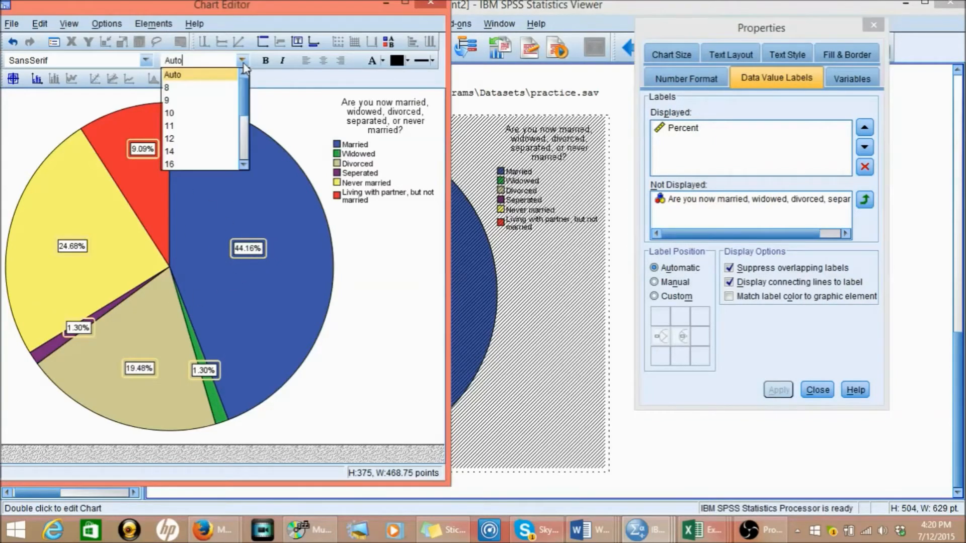
{"action": "left_click", "coordinate": [212, 151]}
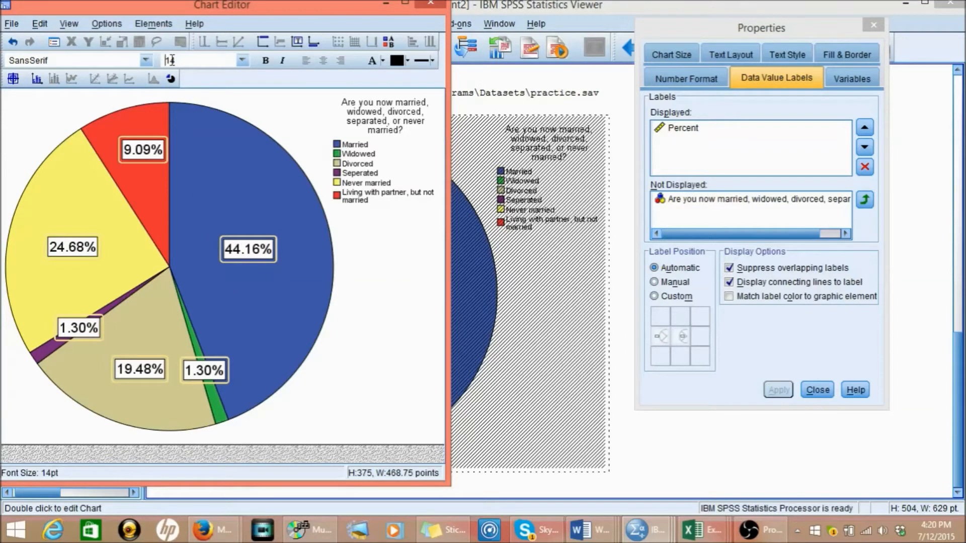
{"action": "left_click", "coordinate": [346, 146]}
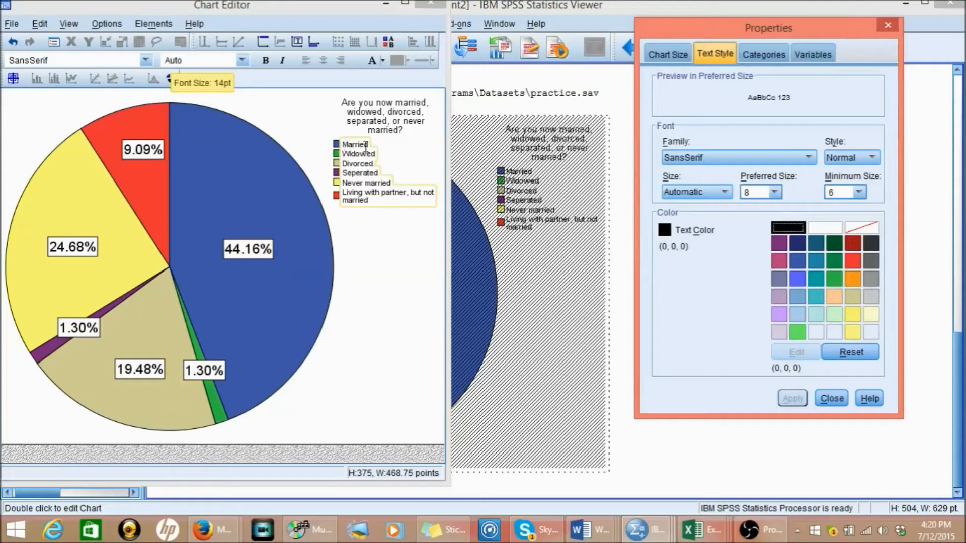
{"action": "left_click", "coordinate": [243, 61]}
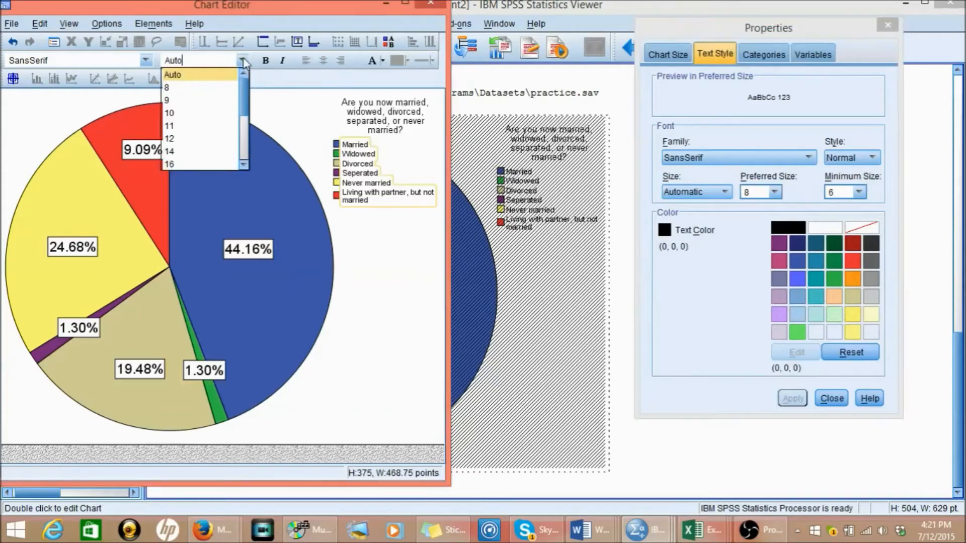
{"action": "left_click", "coordinate": [222, 148]}
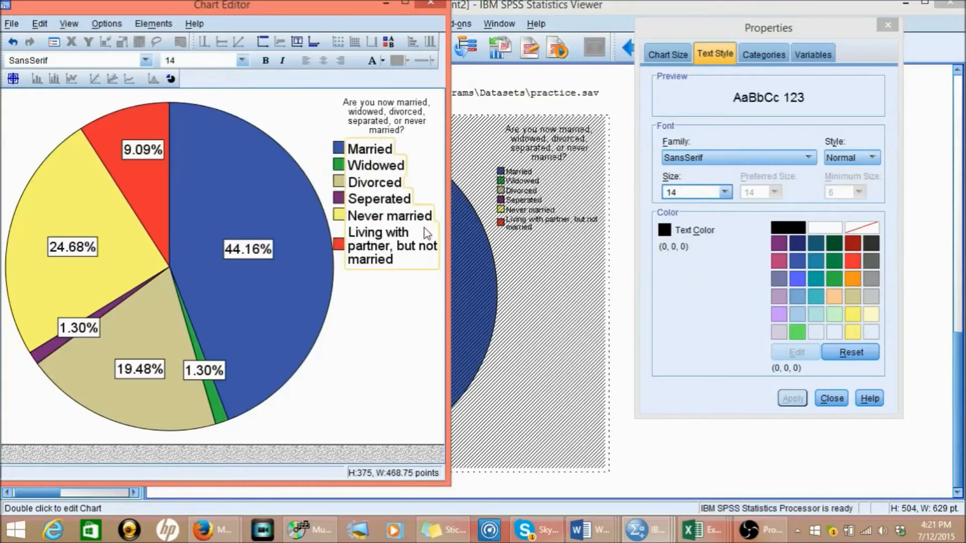
- Set the font size of the legend title with the marital status question to 14
{"action": "left_click", "coordinate": [391, 122]}
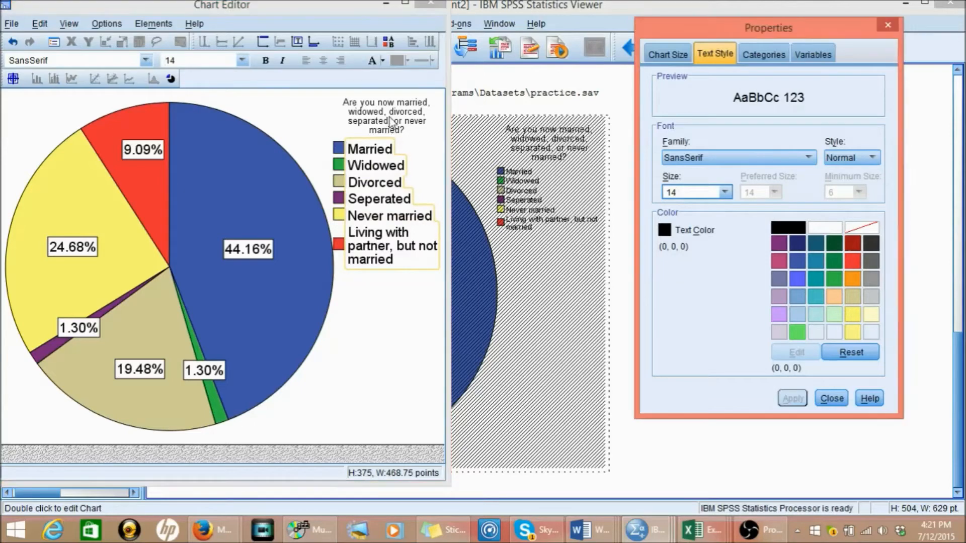
{"action": "left_click", "coordinate": [242, 61]}
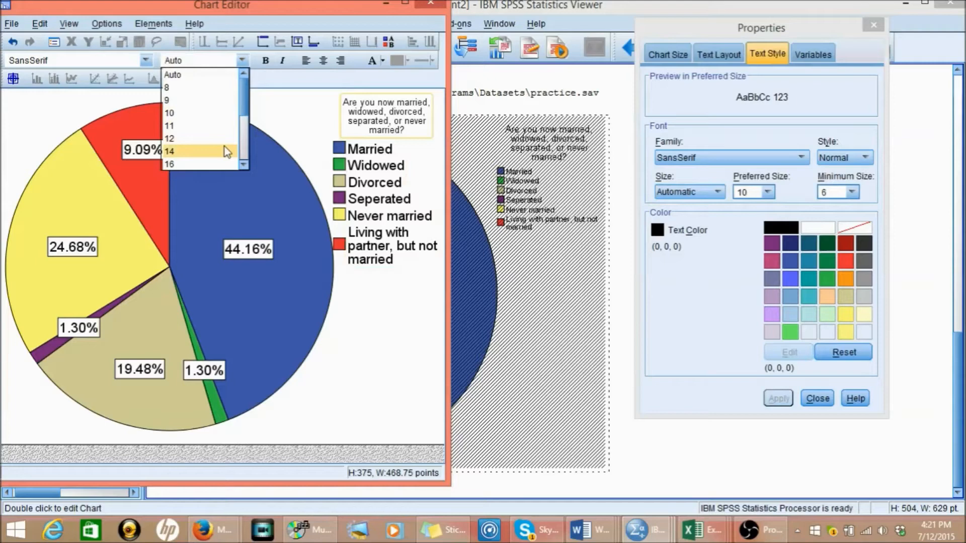
{"action": "left_click", "coordinate": [224, 150]}
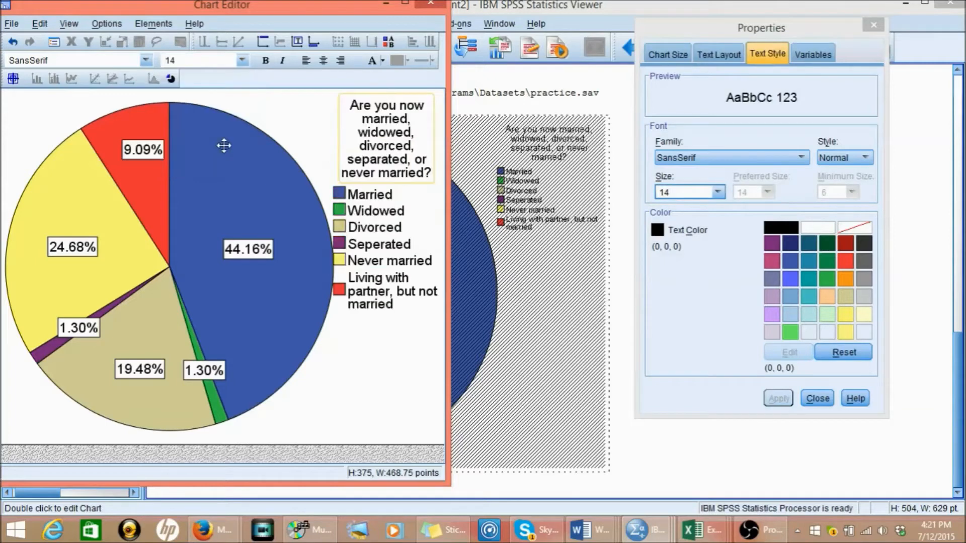
- Try to reposition or resize the legend title's text box beside the pie chart
{"action": "left_click", "coordinate": [342, 119]}
{"action": "key", "text": "ctrl+a"}
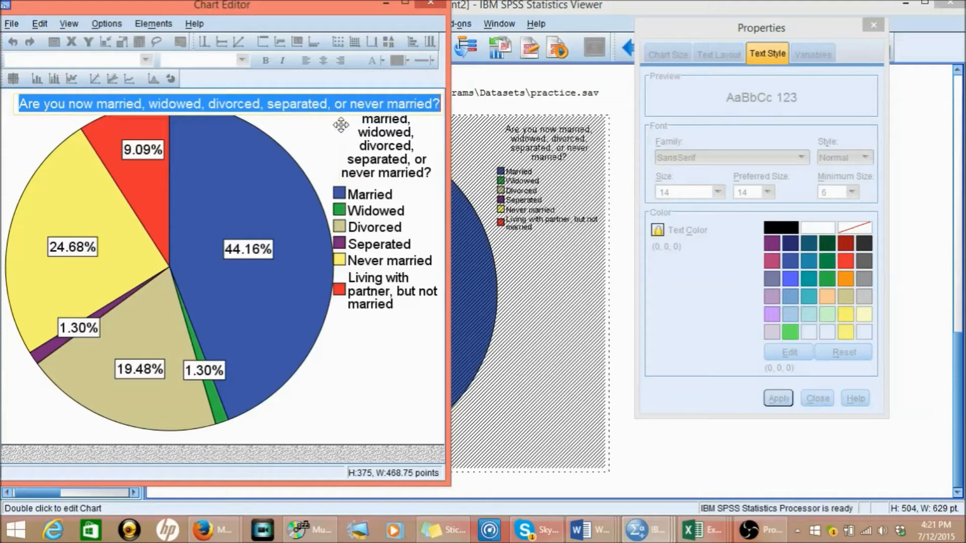
{"action": "left_click", "coordinate": [359, 137]}
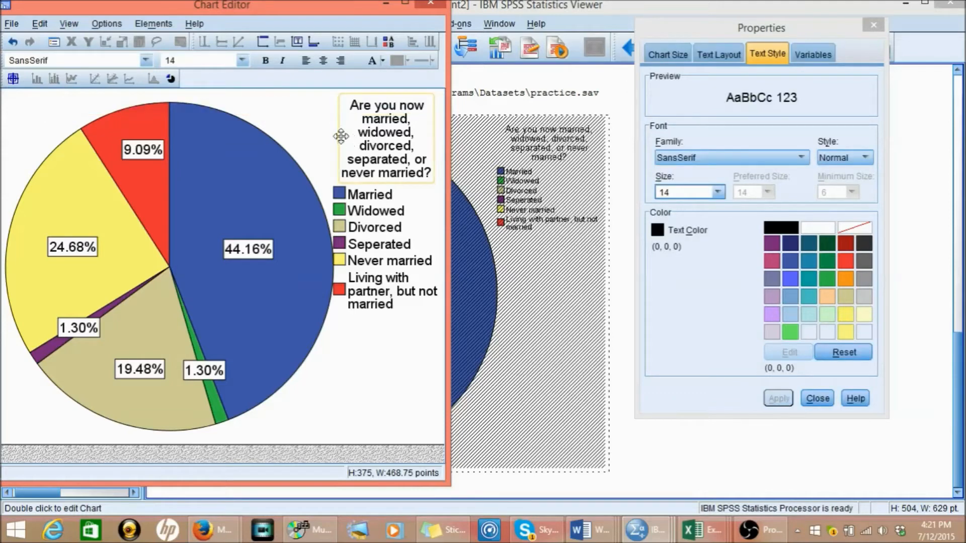
{"action": "double_click", "coordinate": [340, 136]}
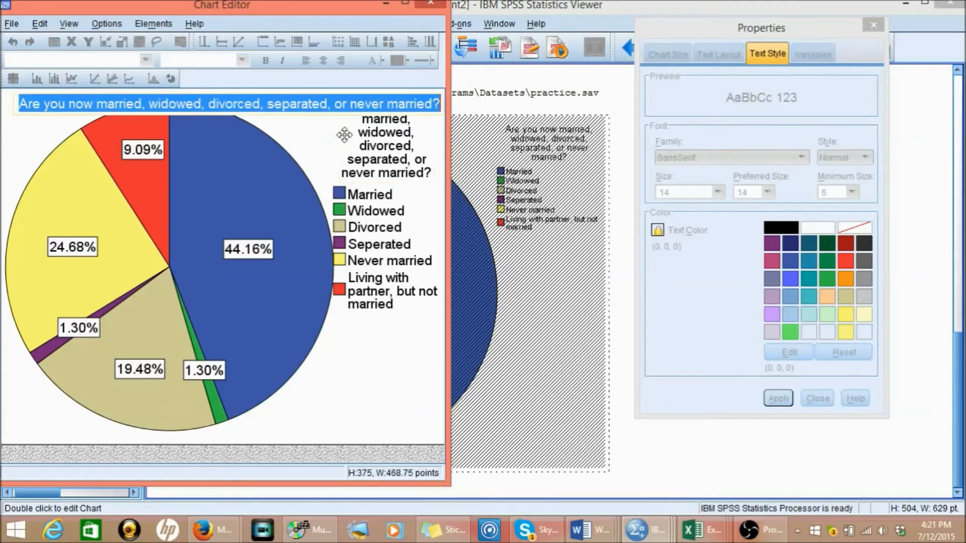
{"action": "key", "text": "Escape"}
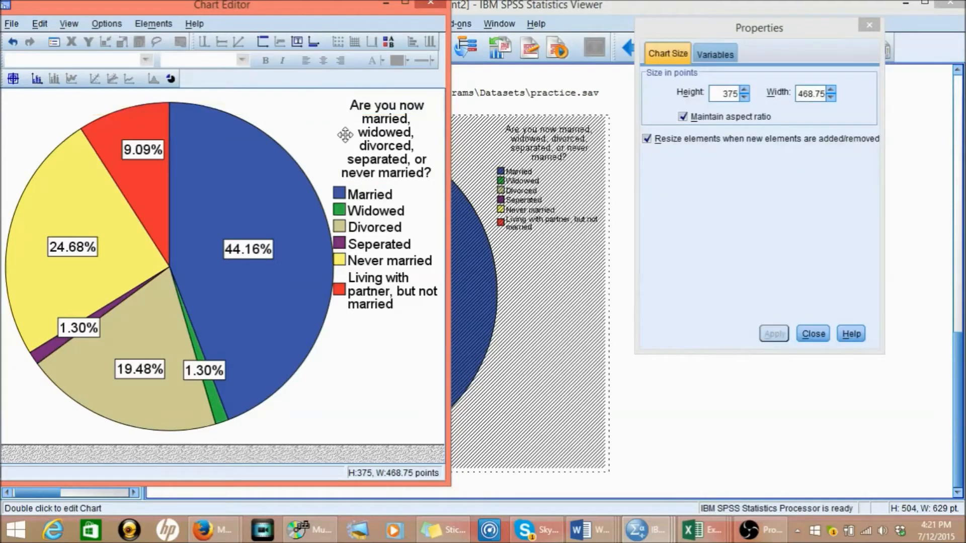
{"action": "left_click", "coordinate": [373, 127]}
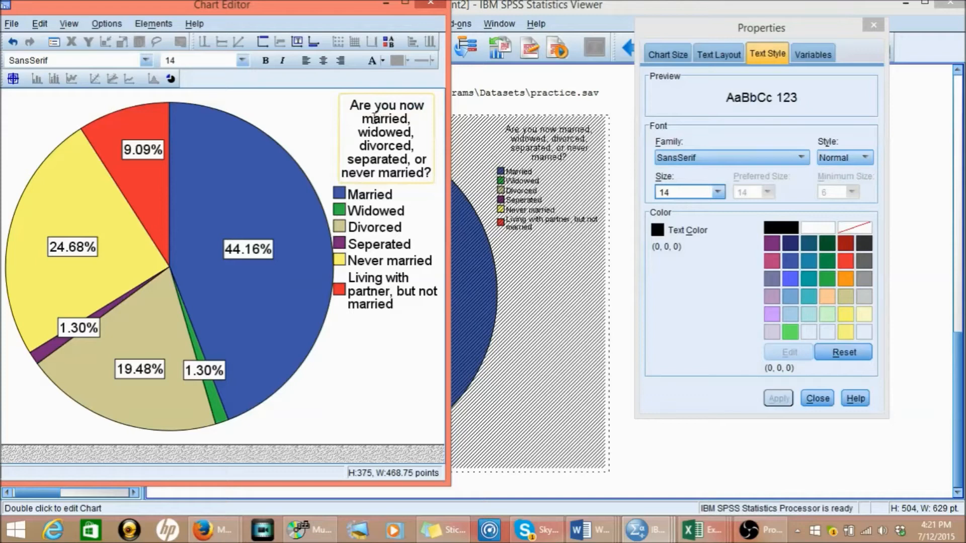
{"action": "mouse_move", "coordinate": [334, 97]}
{"action": "left_mouse_down"}
{"action": "mouse_move", "coordinate": [299, 90]}
{"action": "mouse_move", "coordinate": [317, 105]}
{"action": "left_mouse_up"}
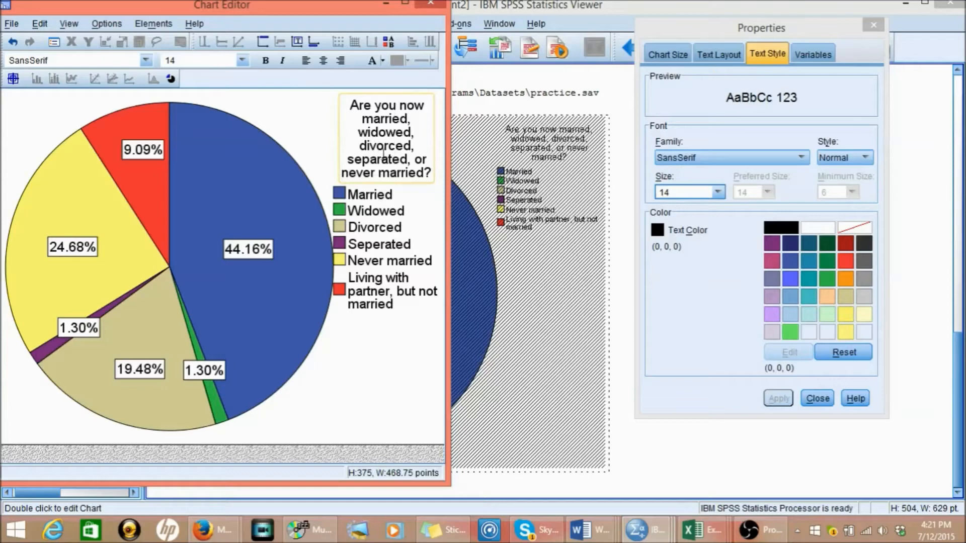
{"action": "left_click", "coordinate": [433, 182]}
{"action": "left_click", "coordinate": [432, 181]}
{"action": "left_click", "coordinate": [432, 181]}
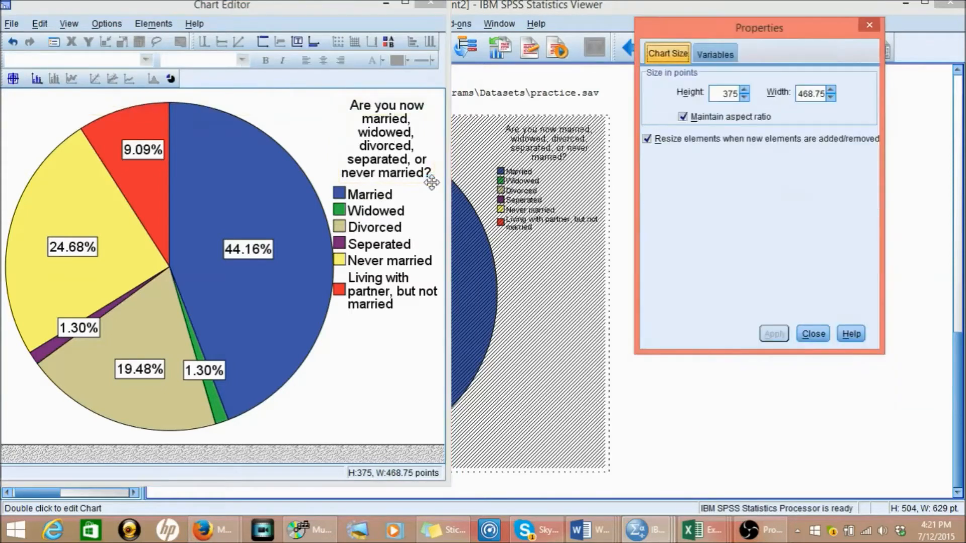
{"action": "left_click", "coordinate": [395, 146]}
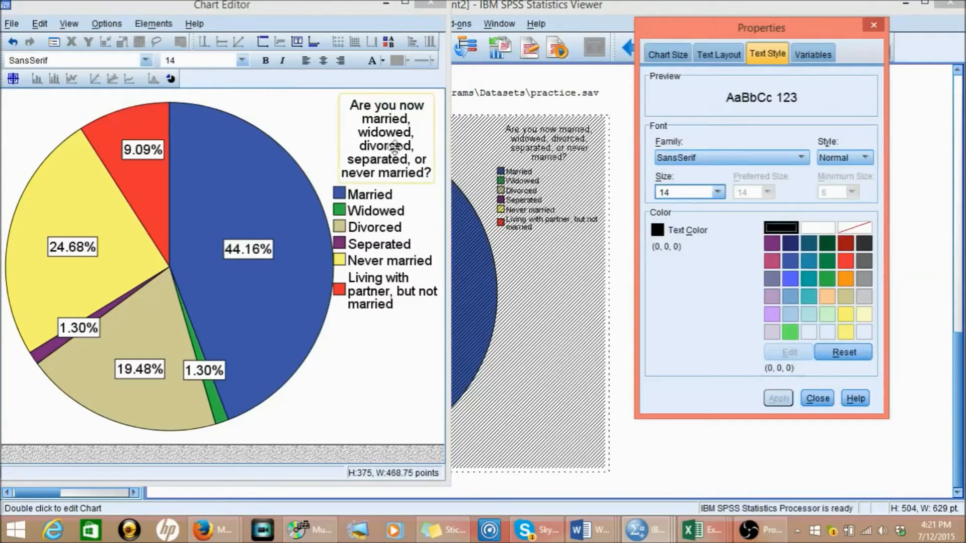
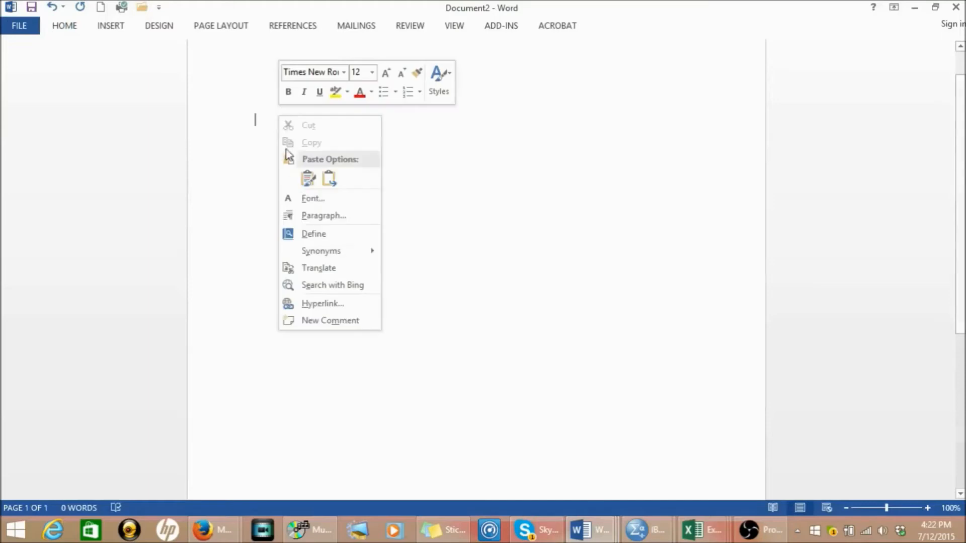
- Paste the copied marital status pie chart into the blank Word document and return to the SPSS output
{"action": "left_click", "coordinate": [307, 180]}
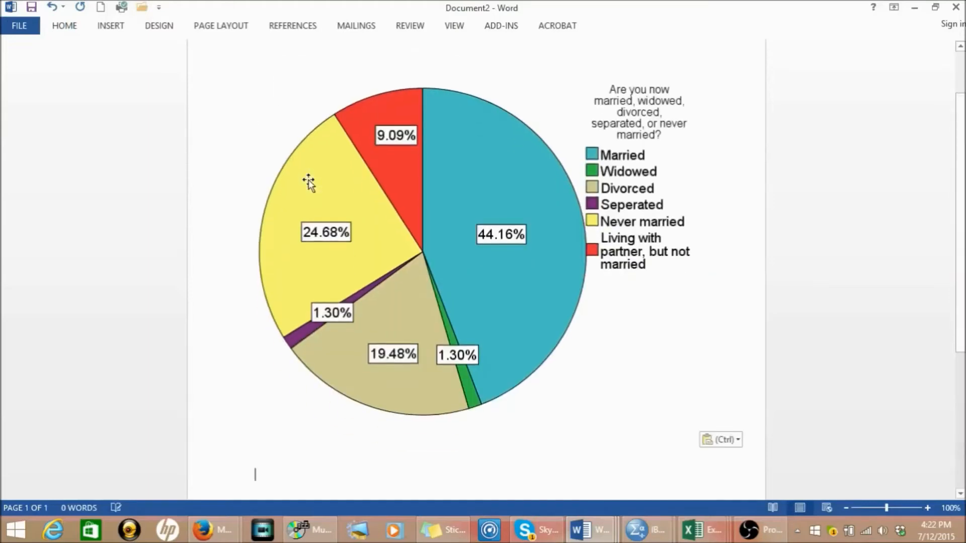
{"action": "left_click", "coordinate": [611, 423]}
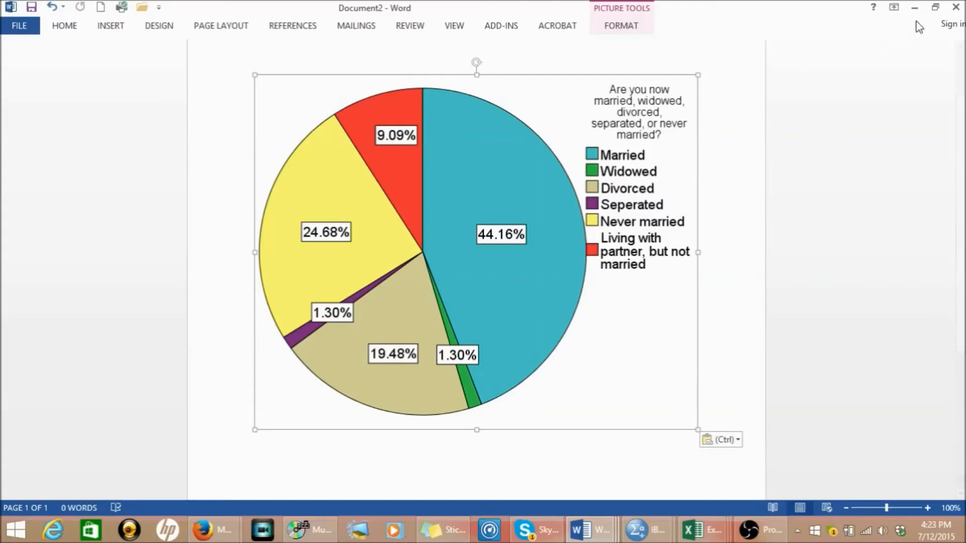
{"action": "left_click", "coordinate": [914, 8]}
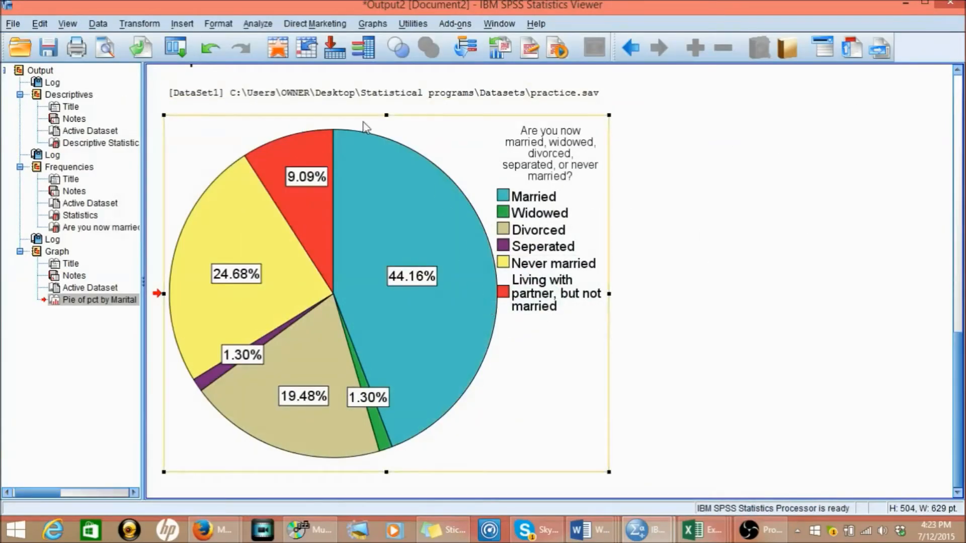
{"action": "left_click", "coordinate": [264, 25]}
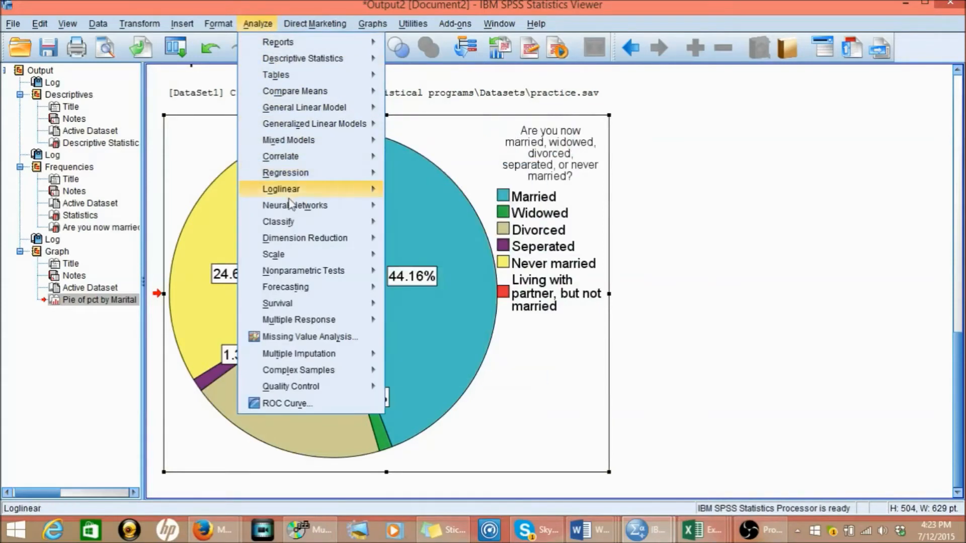
{"action": "mouse_move", "coordinate": [297, 274]}
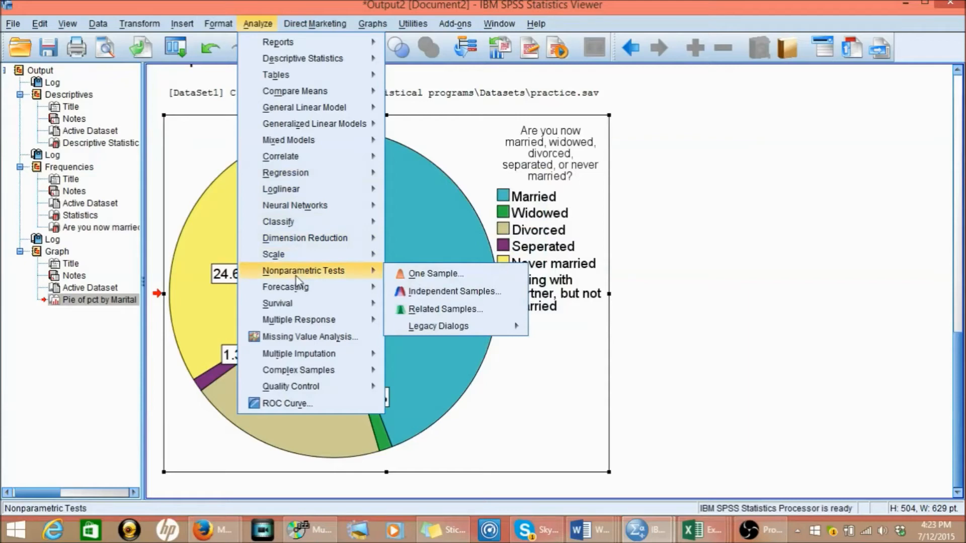
{"action": "mouse_move", "coordinate": [295, 56]}
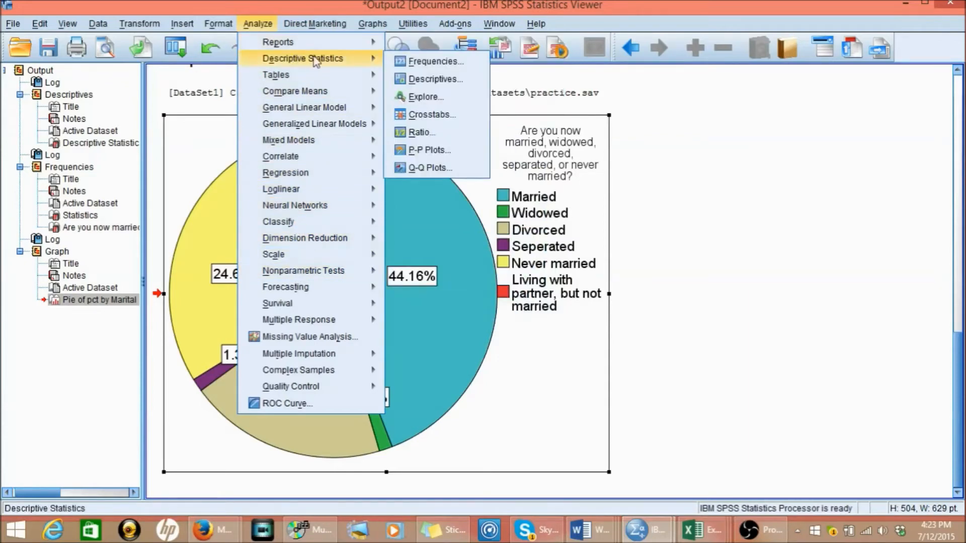
{"action": "left_click", "coordinate": [411, 80]}
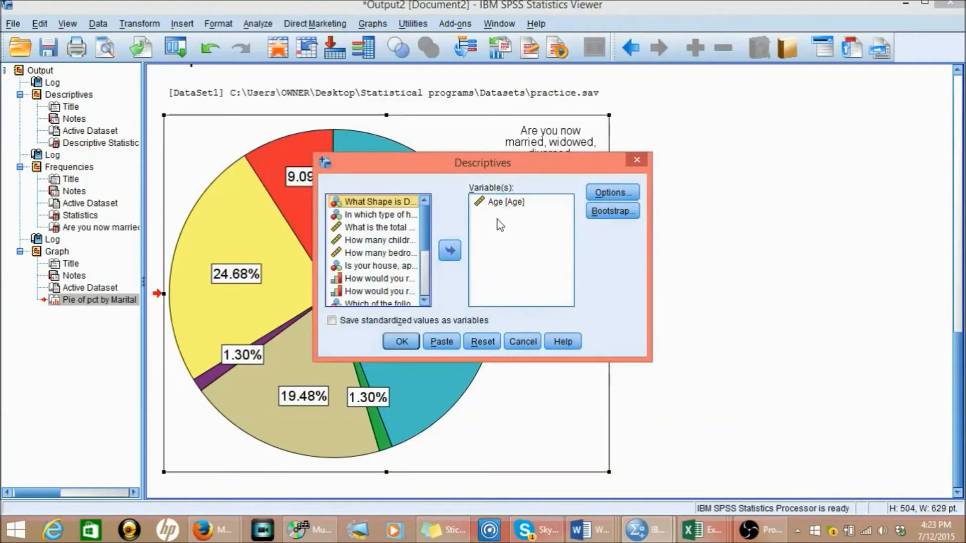
{"action": "left_click", "coordinate": [507, 205]}
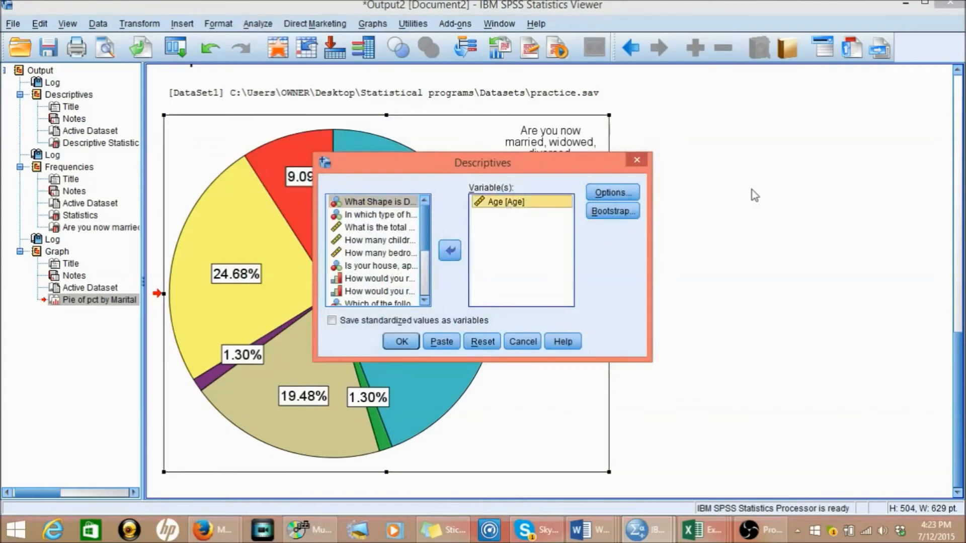
{"action": "left_click", "coordinate": [637, 161]}
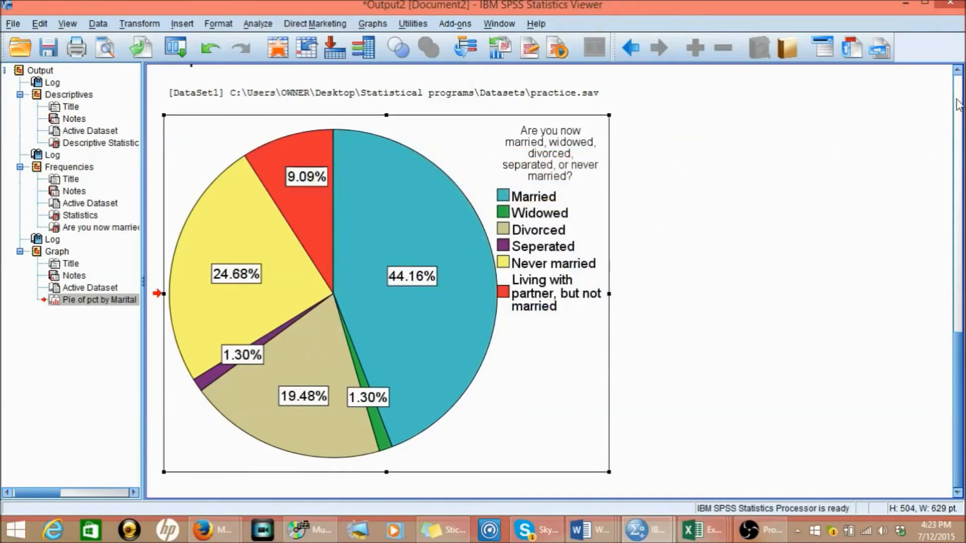
- Start a legacy pie chart with summaries for groups of cases and remove the marital status variable from its slice definition
{"action": "scroll", "coordinate": [959, 104], "scroll_direction": "up", "scroll_amount": 10}
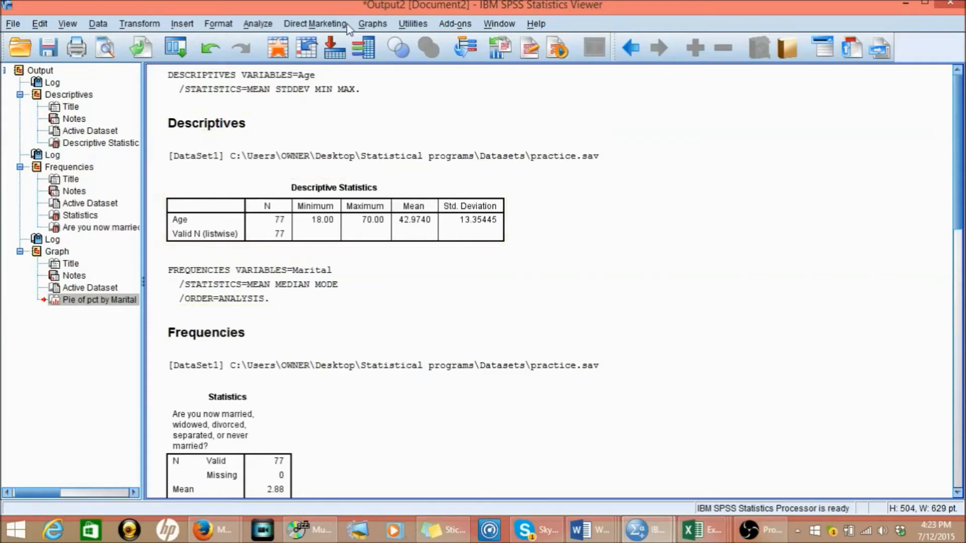
{"action": "left_click", "coordinate": [373, 27]}
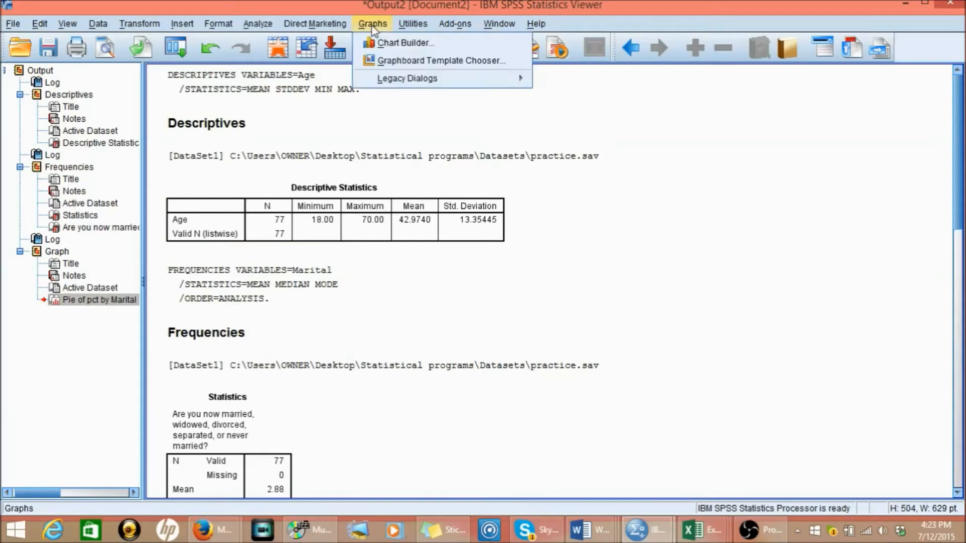
{"action": "mouse_move", "coordinate": [392, 84]}
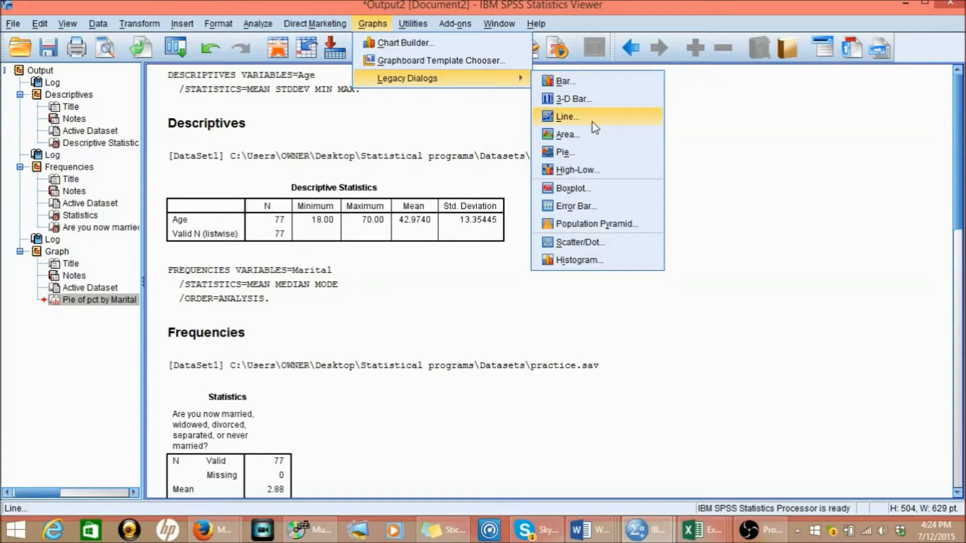
{"action": "left_click", "coordinate": [578, 150]}
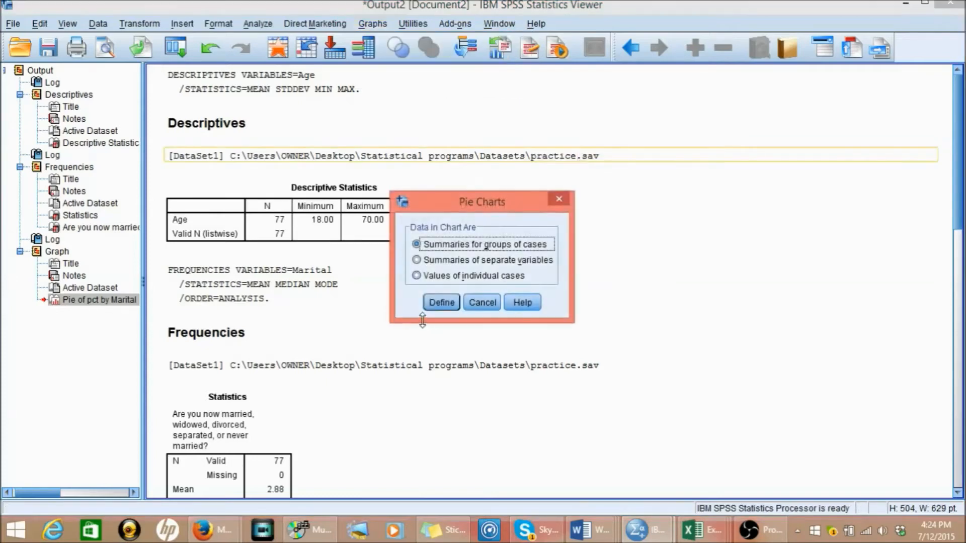
{"action": "left_click", "coordinate": [441, 303]}
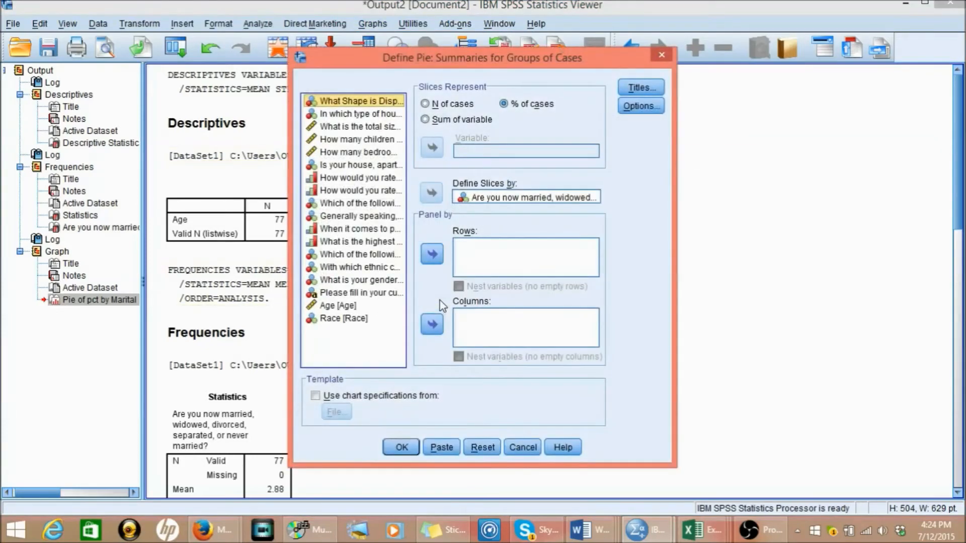
{"action": "left_click", "coordinate": [501, 197]}
{"action": "left_click", "coordinate": [433, 192]}
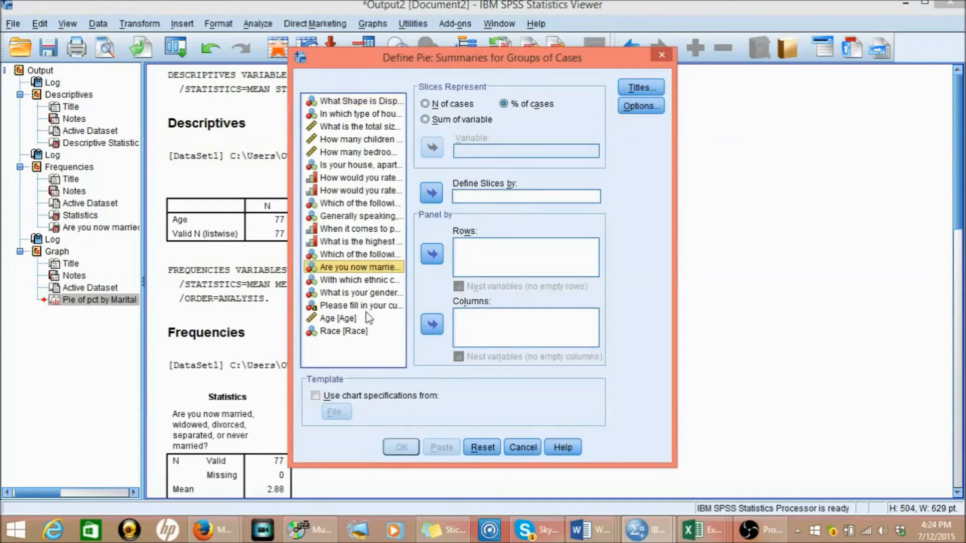
- Define the pie slices by Age, generate the chart and view it in the output
{"action": "left_click", "coordinate": [349, 320]}
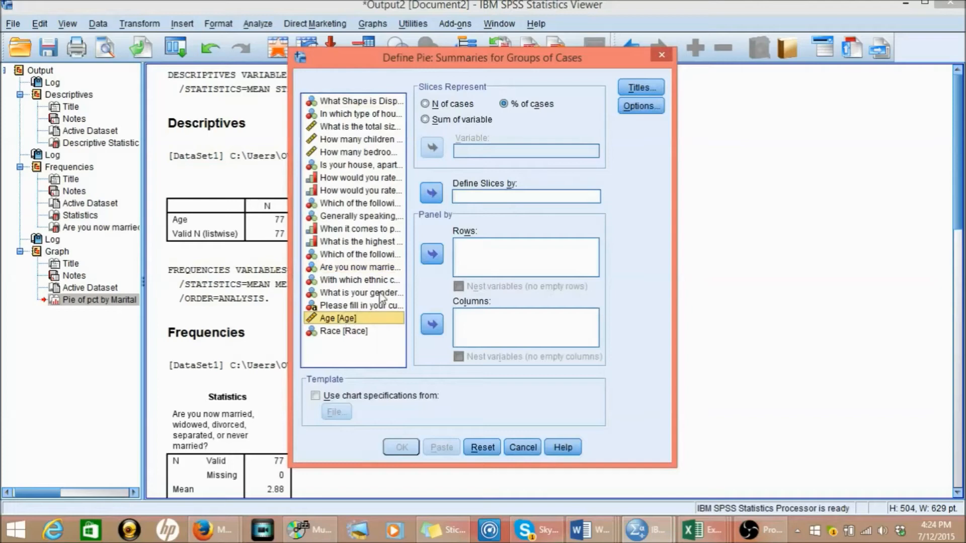
{"action": "left_click", "coordinate": [431, 197]}
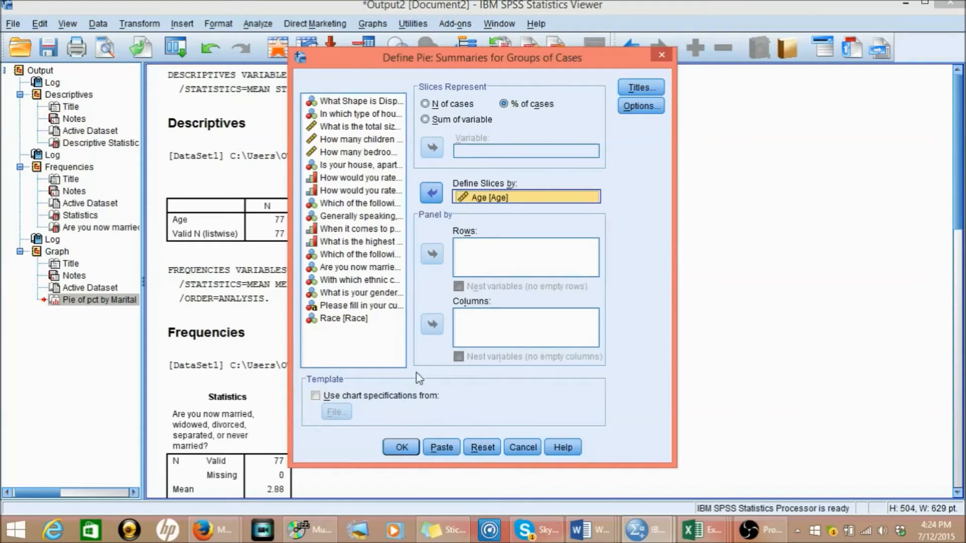
{"action": "left_click", "coordinate": [401, 447]}
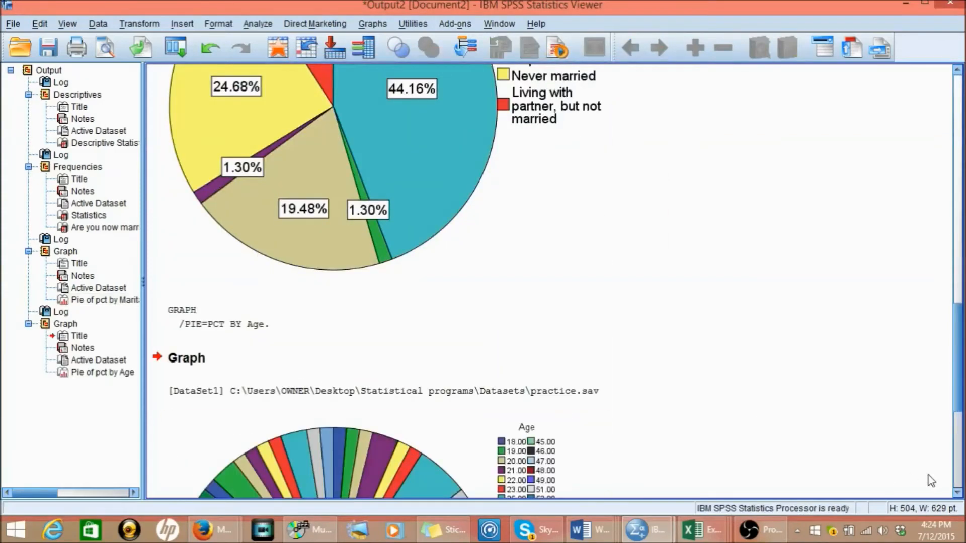
{"action": "left_click", "coordinate": [957, 495]}
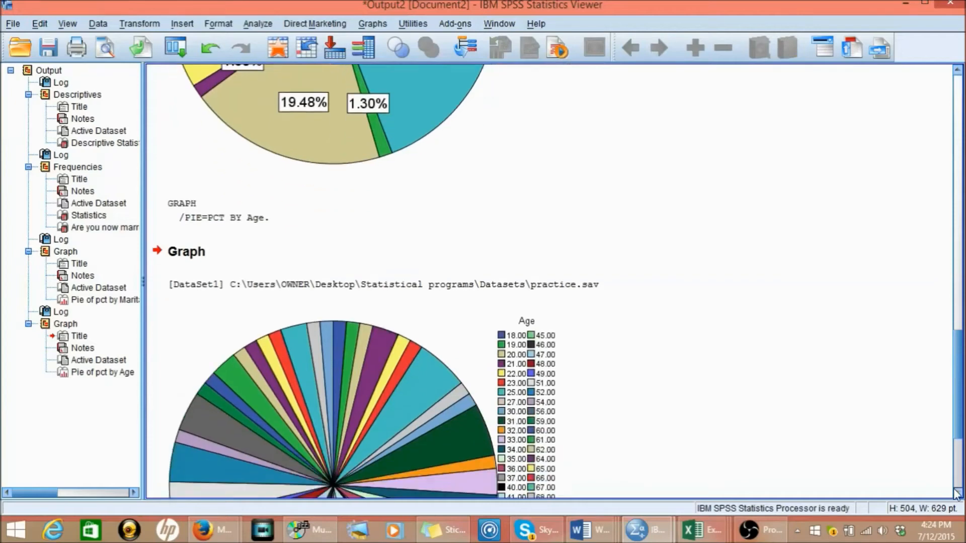
{"action": "left_click", "coordinate": [957, 494]}
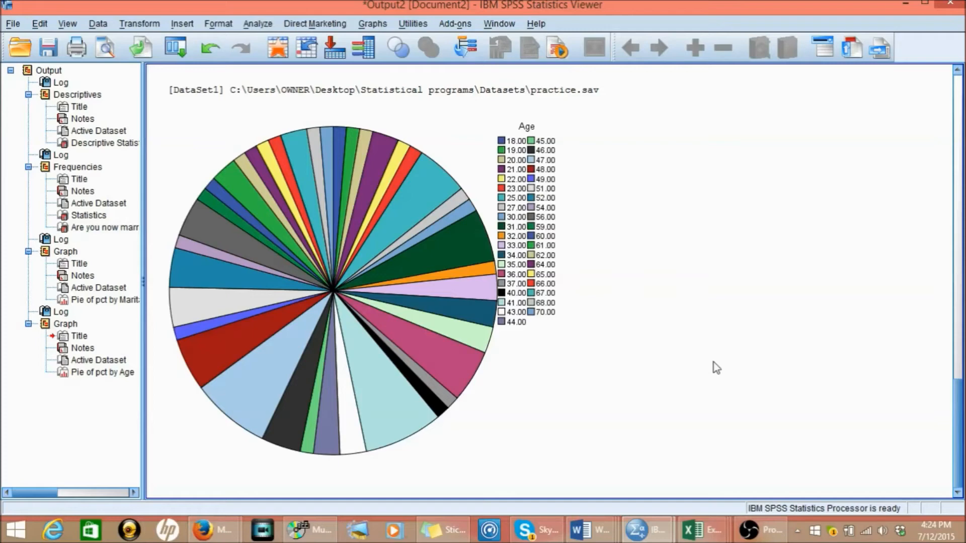
{"action": "left_click", "coordinate": [563, 222]}
- Start a simple legacy line chart with summaries for groups of cases and remove the number-of-children variable from its category axis
{"action": "left_click", "coordinate": [384, 28]}
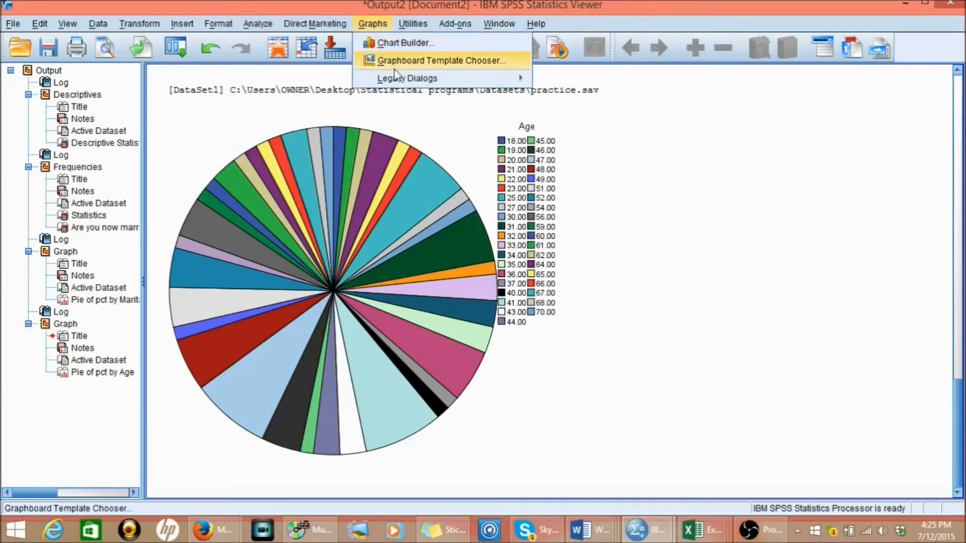
{"action": "mouse_move", "coordinate": [397, 81]}
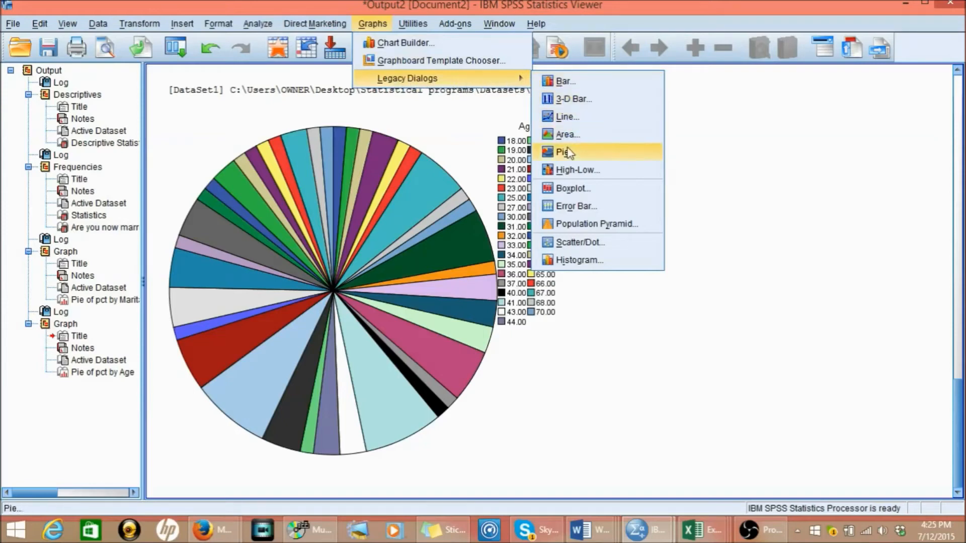
{"action": "left_click", "coordinate": [581, 119]}
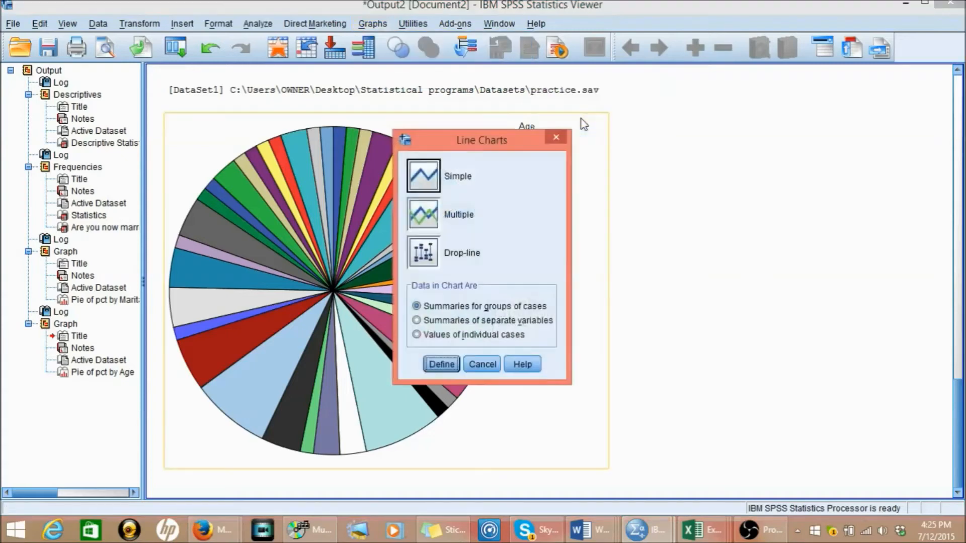
{"action": "left_click", "coordinate": [440, 365]}
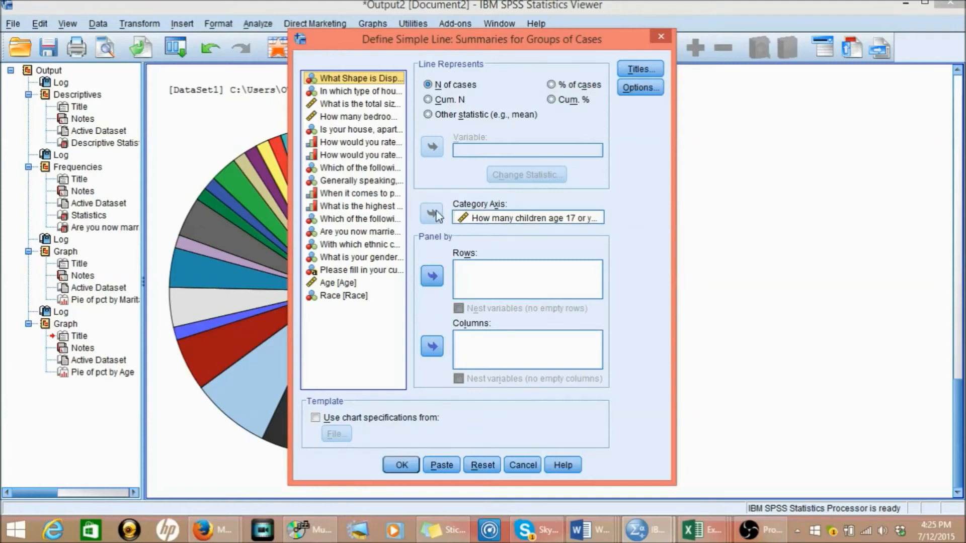
{"action": "left_click", "coordinate": [460, 218]}
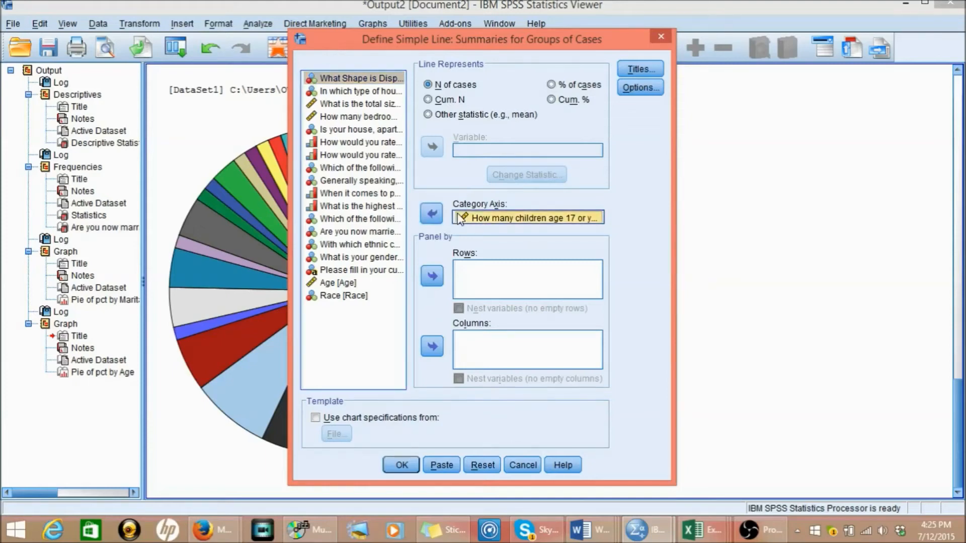
{"action": "left_click", "coordinate": [431, 216]}
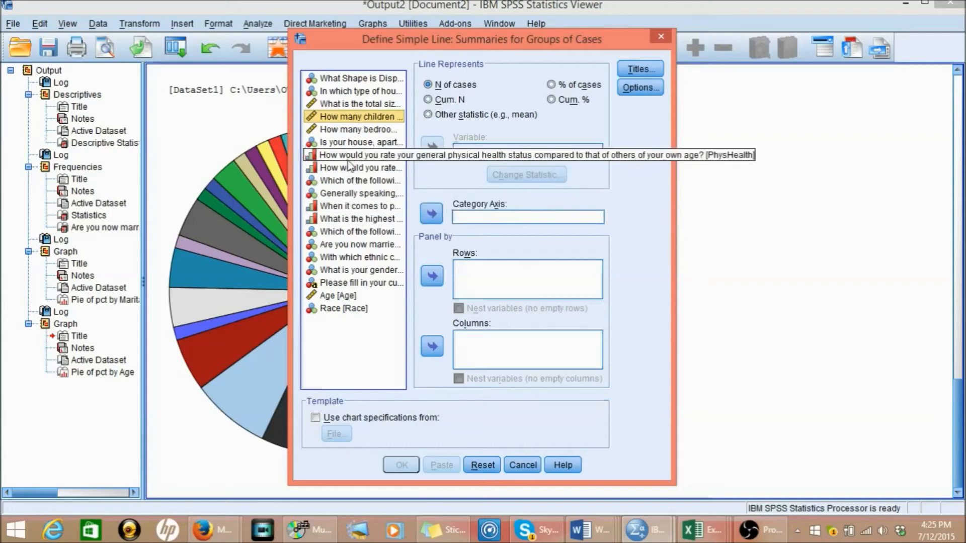
- Set the highest level of school variable (EDUC) as the category axis, generate the line chart and view it in the output
{"action": "left_click", "coordinate": [351, 220]}
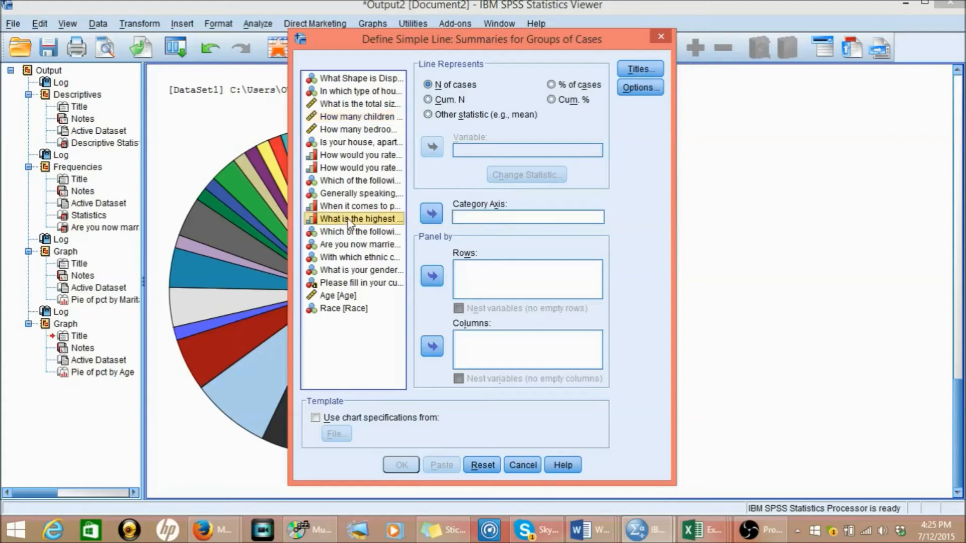
{"action": "left_click", "coordinate": [432, 214]}
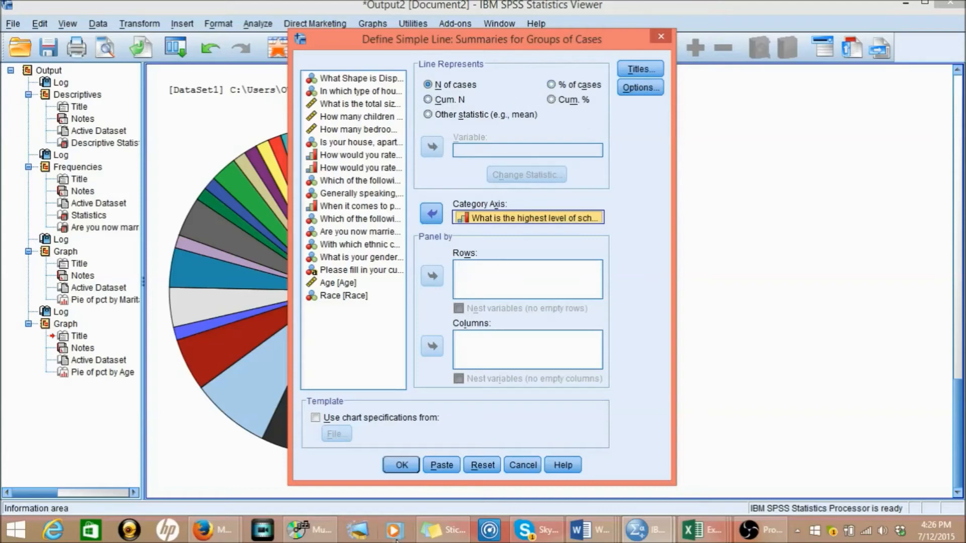
{"action": "left_click", "coordinate": [402, 466]}
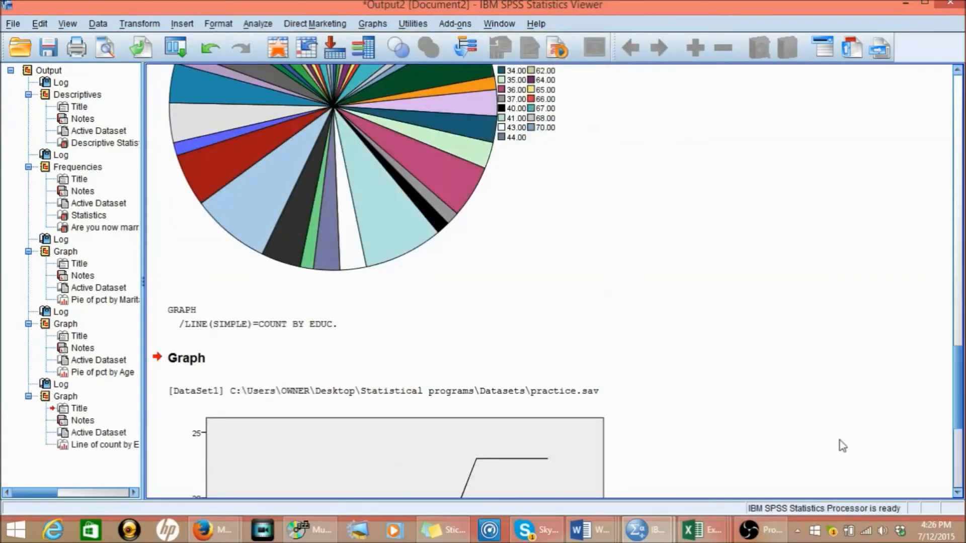
{"action": "left_click", "coordinate": [958, 493]}
{"action": "left_click", "coordinate": [958, 493]}
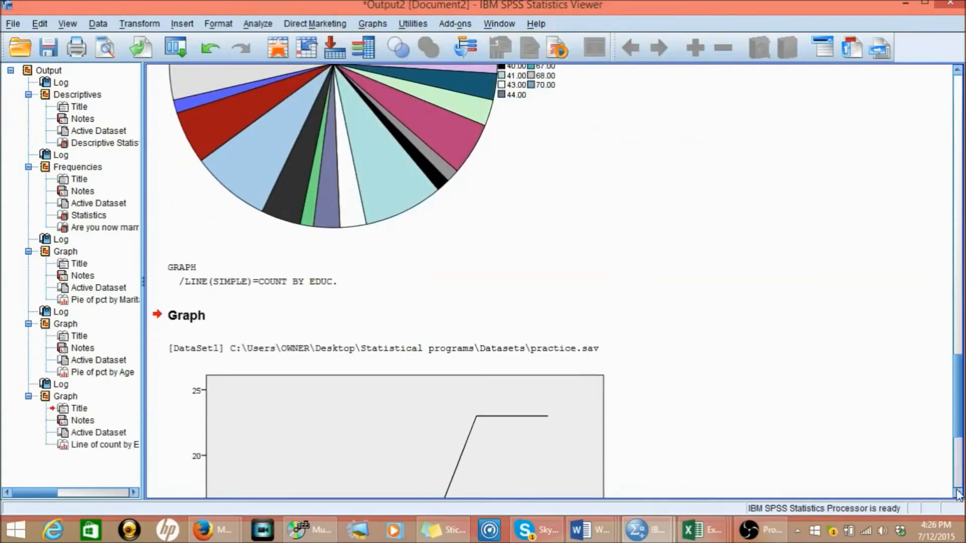
{"action": "left_click", "coordinate": [957, 493]}
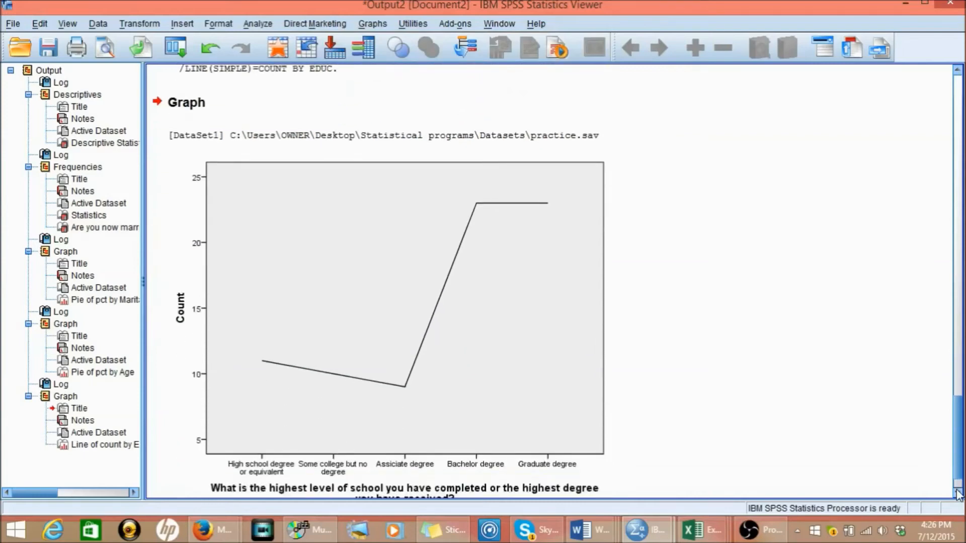
{"action": "left_click", "coordinate": [502, 198]}
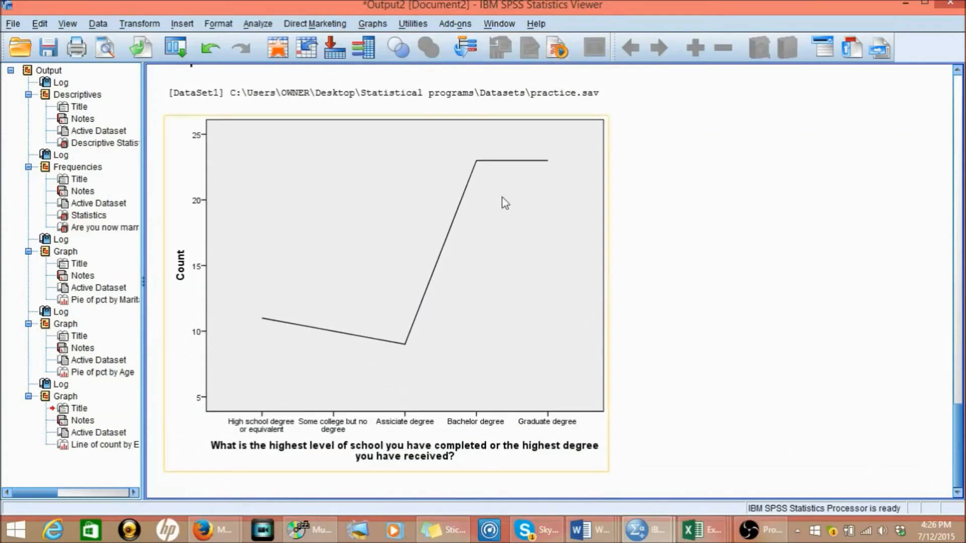